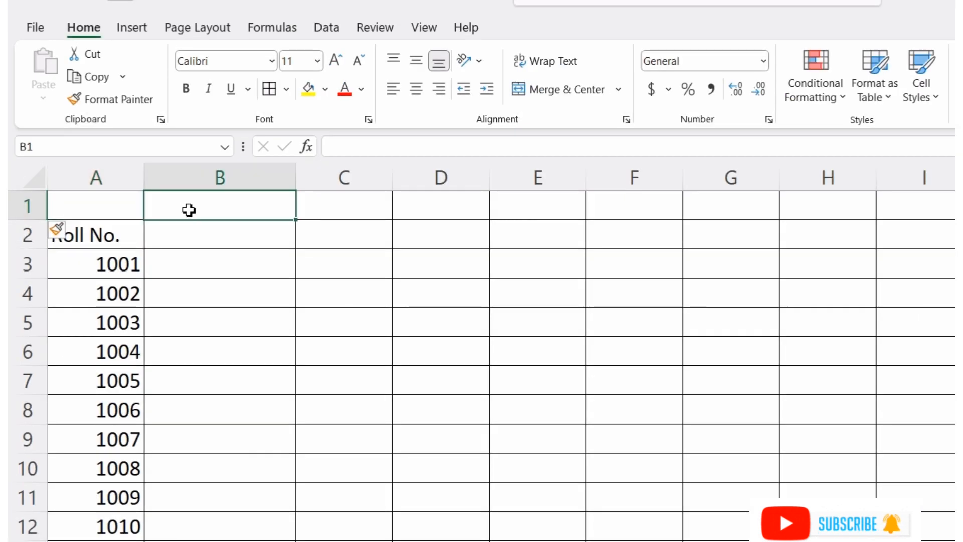
# Enter the title "Marksheet of Class 12th Students" in cell B1.
pyautogui.write('Mark')
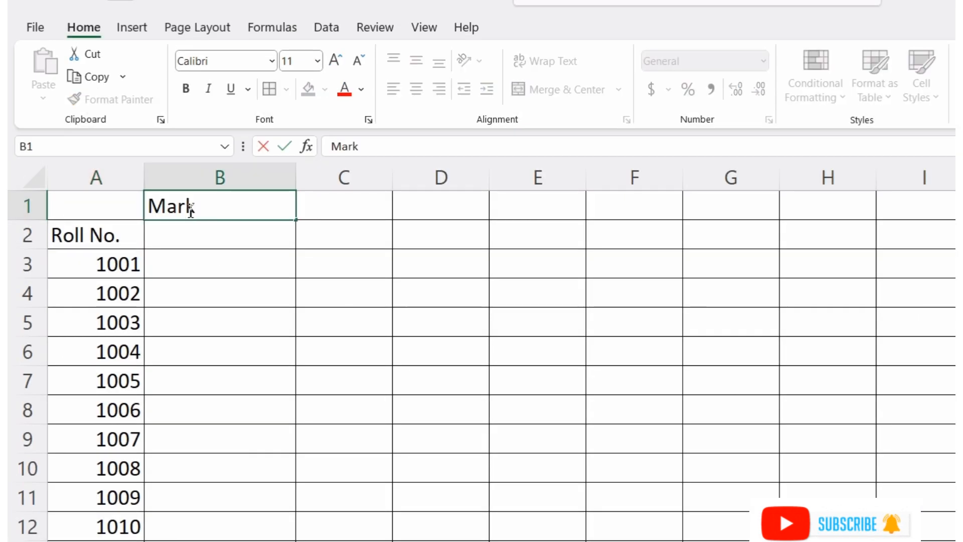
pyautogui.write('sheet of')
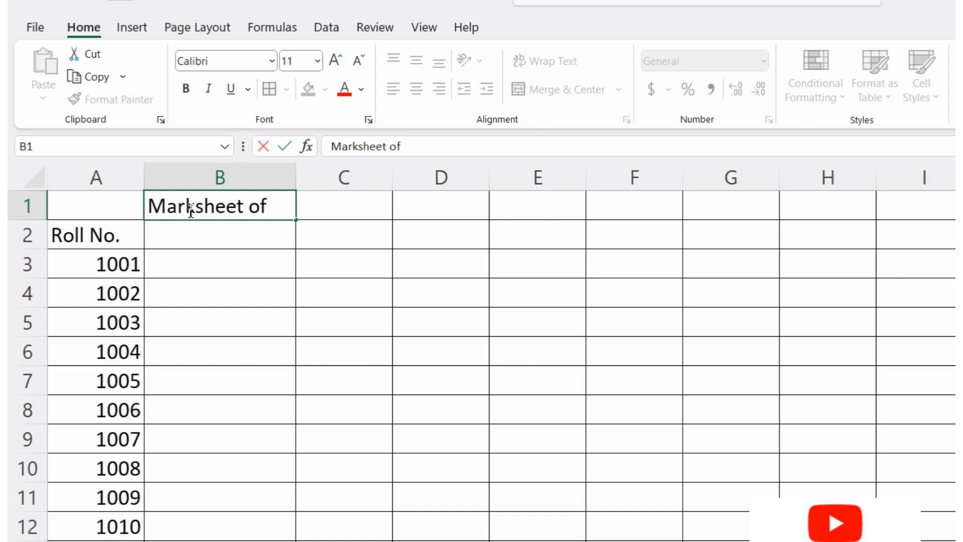
pyautogui.write(' Class')
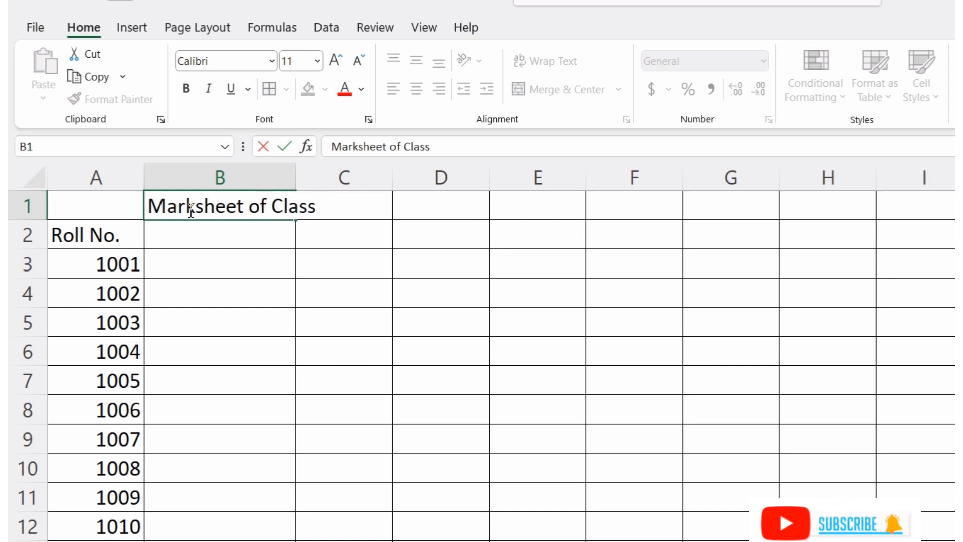
pyautogui.write(' 12th S')
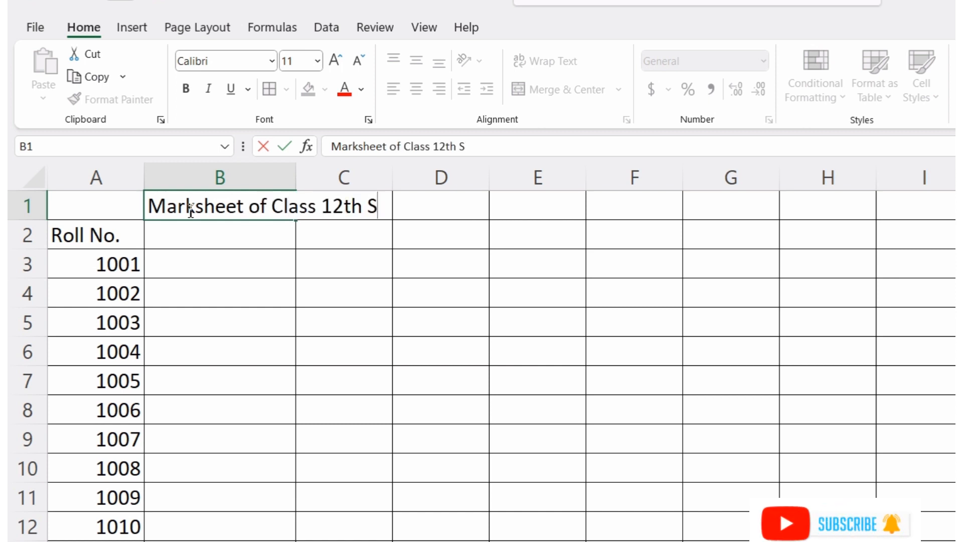
pyautogui.write('tudents')
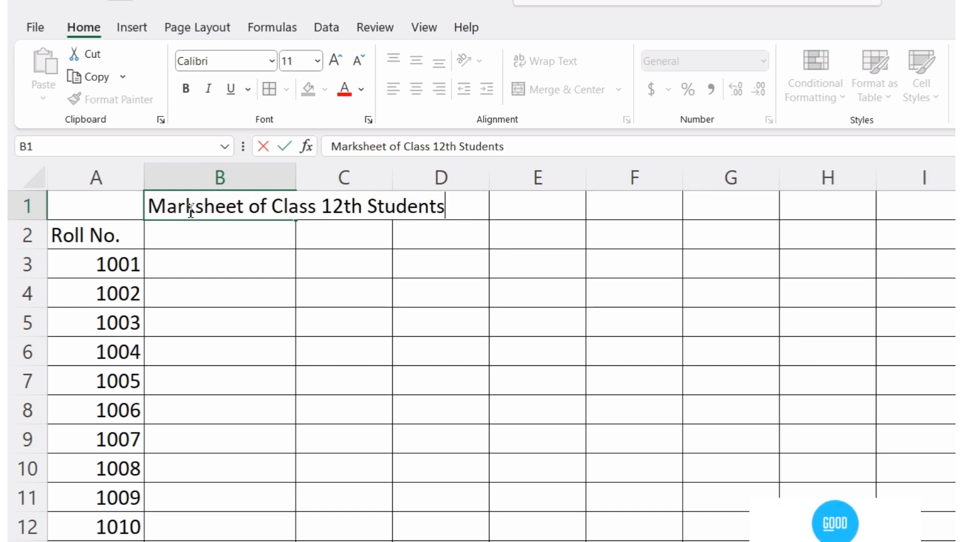
pyautogui.click(445, 347)
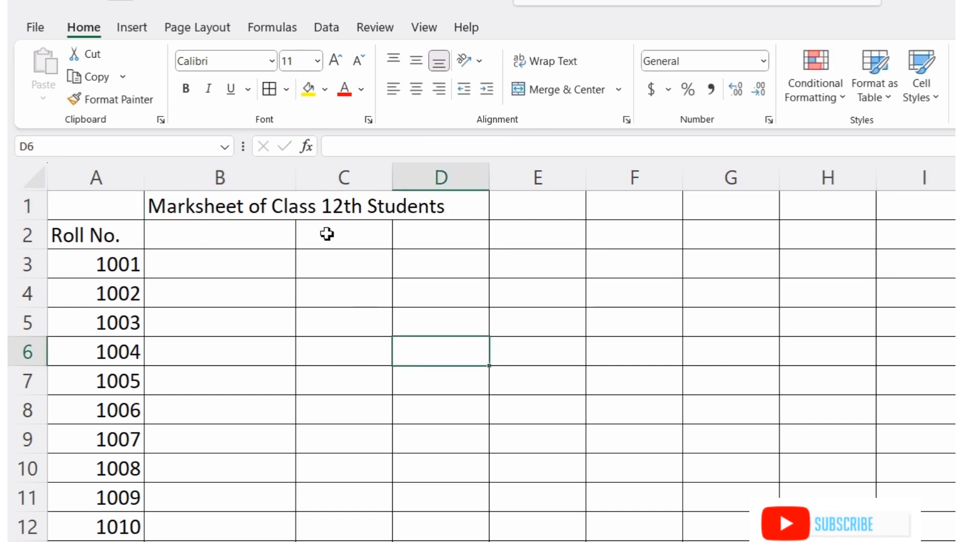
# Enter a period in cell C1 beside the title and clear it again.
pyautogui.click(345, 210)
pyautogui.write('.')
pyautogui.click(441, 293)
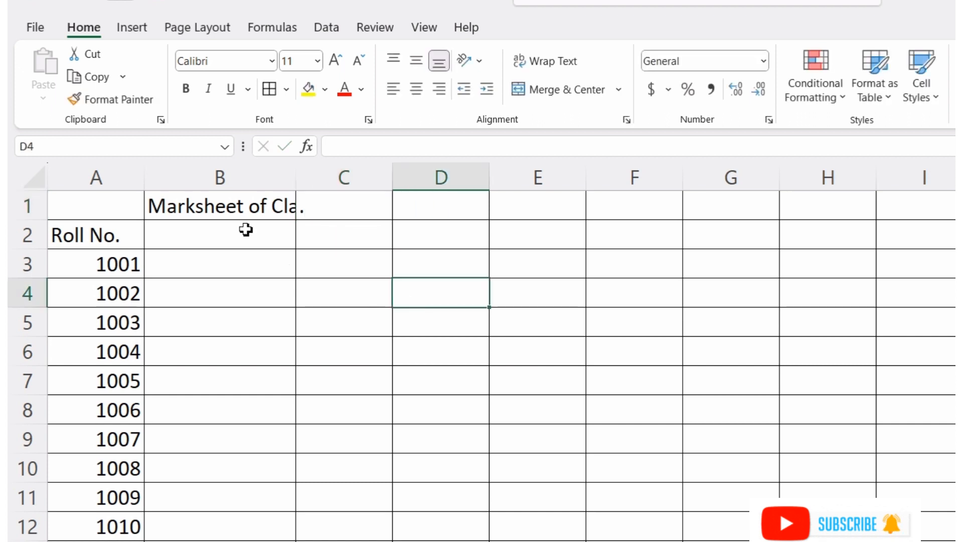
pyautogui.click(256, 206)
pyautogui.click(350, 213)
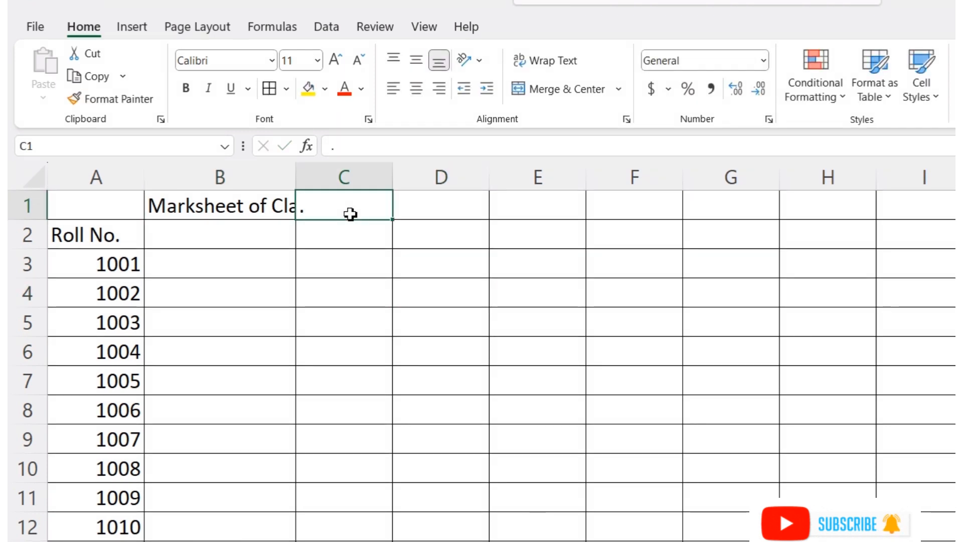
pyautogui.press('Delete')
pyautogui.click(214, 242)
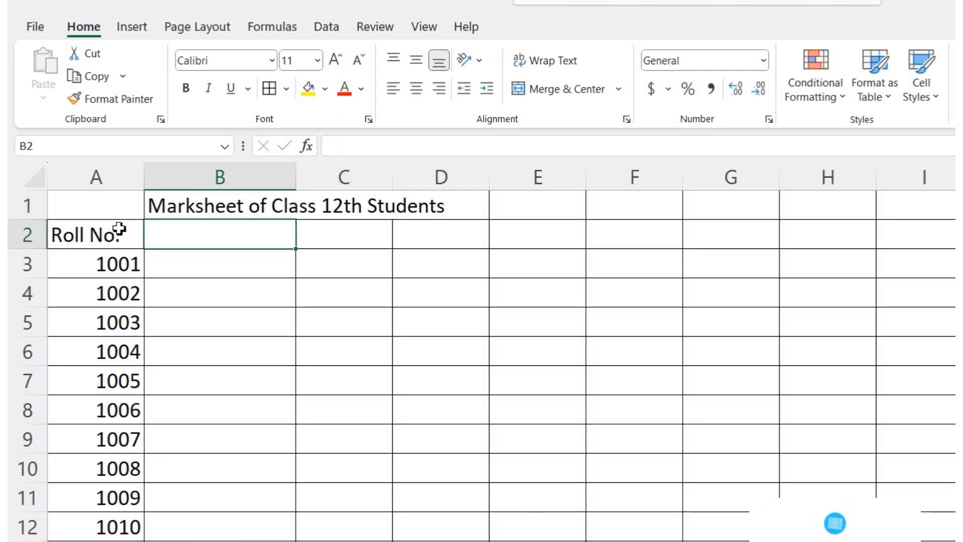
# Merge and center the title across cells A1 to G1.
pyautogui.moveTo(101, 198); pyautogui.dragTo(689, 206)
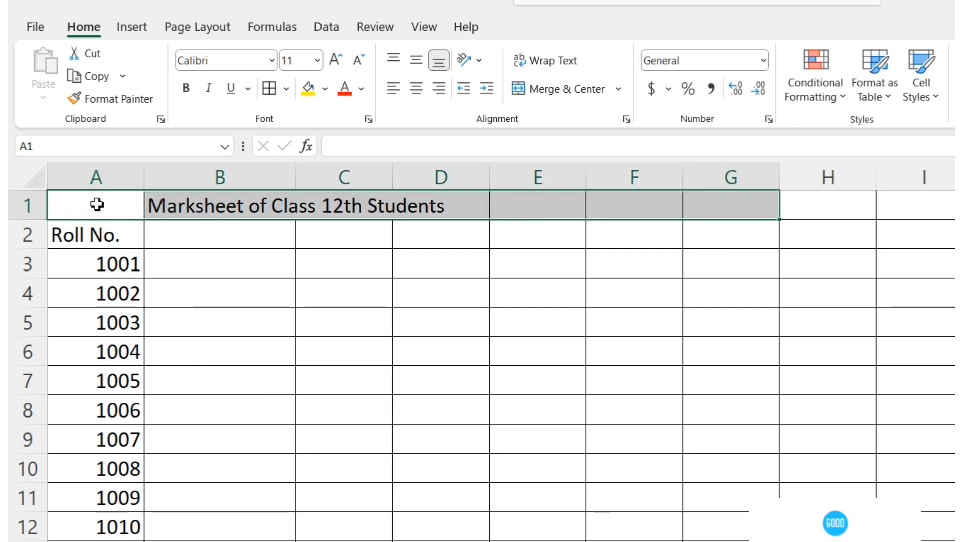
pyautogui.moveTo(75, 203); pyautogui.dragTo(705, 200)
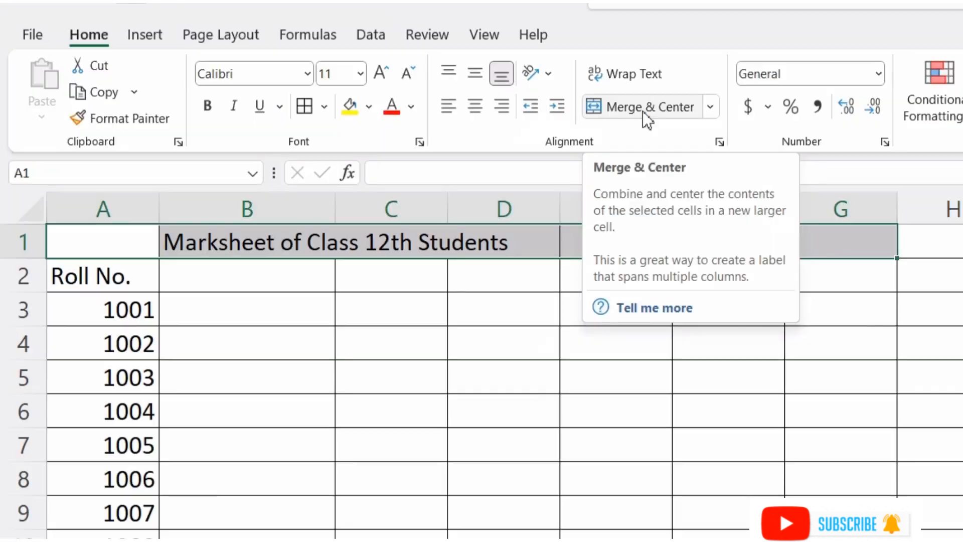
pyautogui.click(479, 173)
pyautogui.click(616, 376)
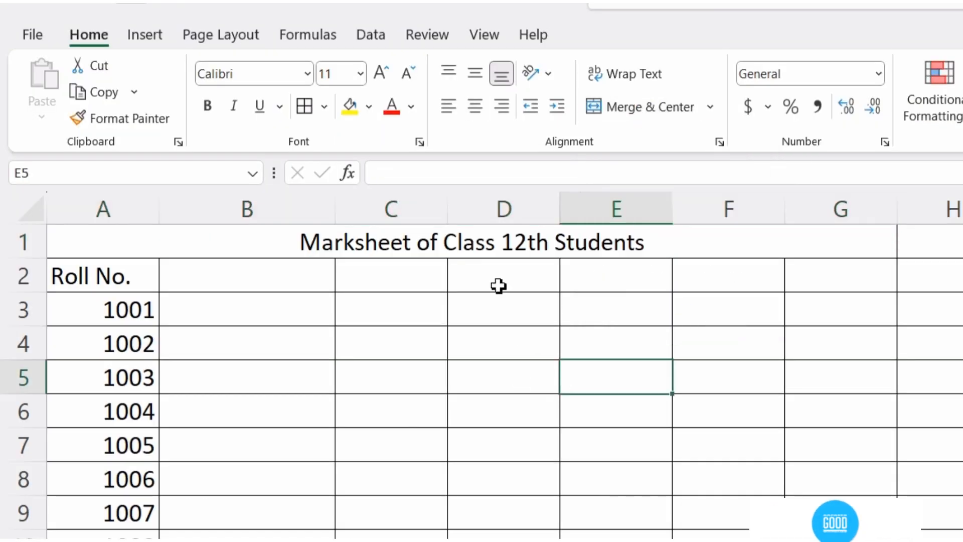
# Fill the merged title cell in row 1 with yellow.
pyautogui.click(502, 249)
pyautogui.click(352, 108)
pyautogui.click(585, 434)
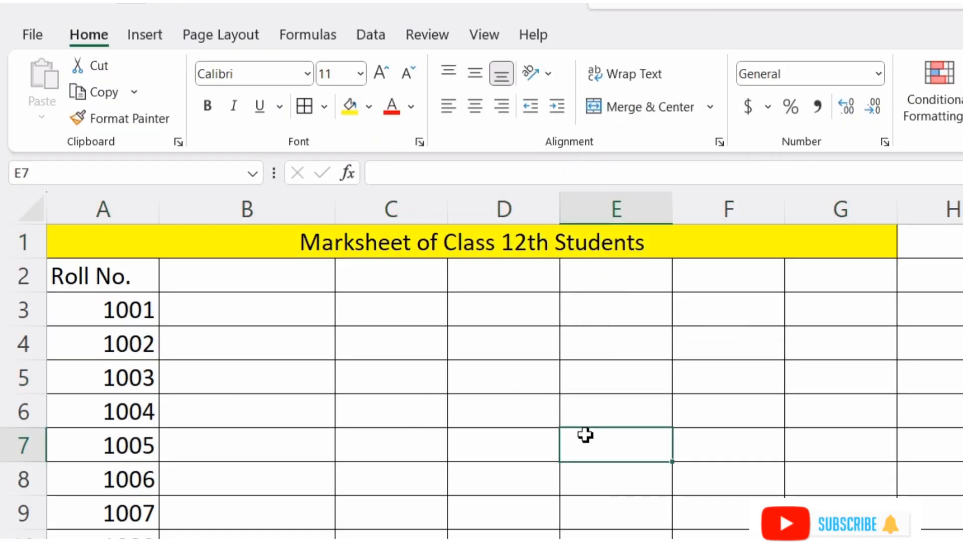
# Enter the column headers Name in B2 and Hindi in C2.
pyautogui.click(230, 285)
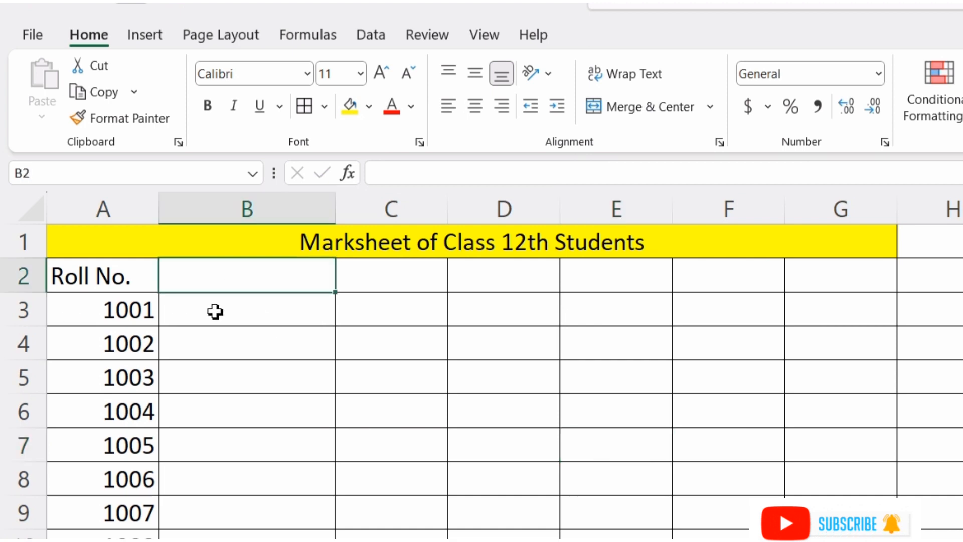
pyautogui.write('Name')
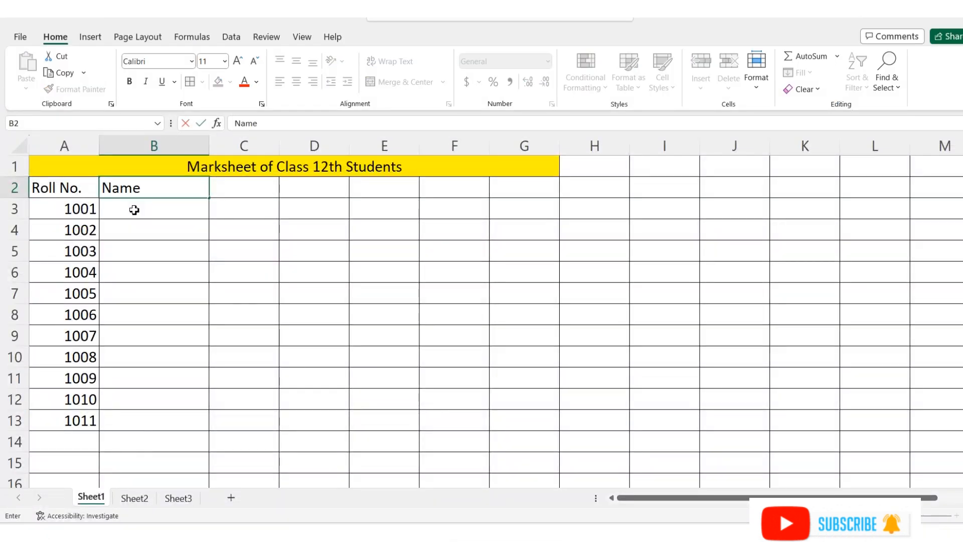
pyautogui.press('Tab')
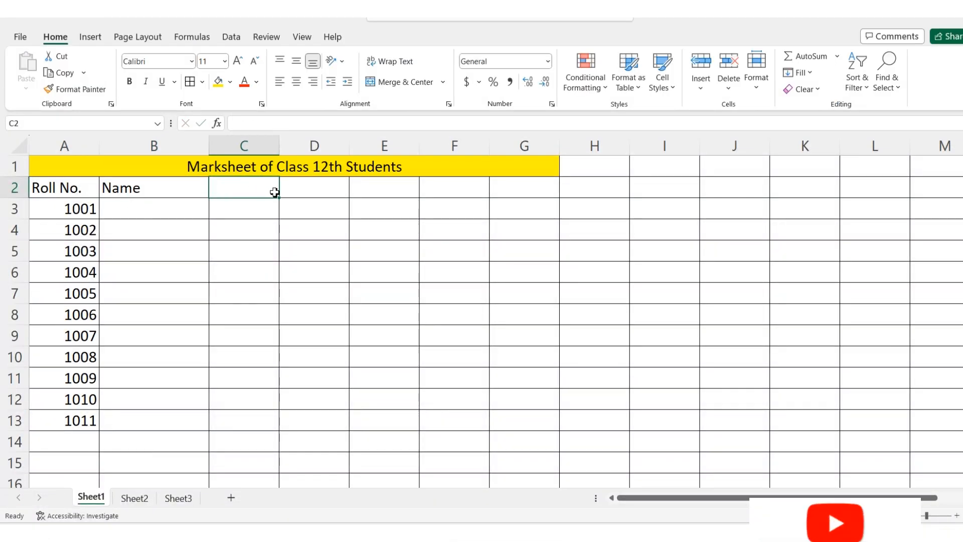
pyautogui.write('Hindi')
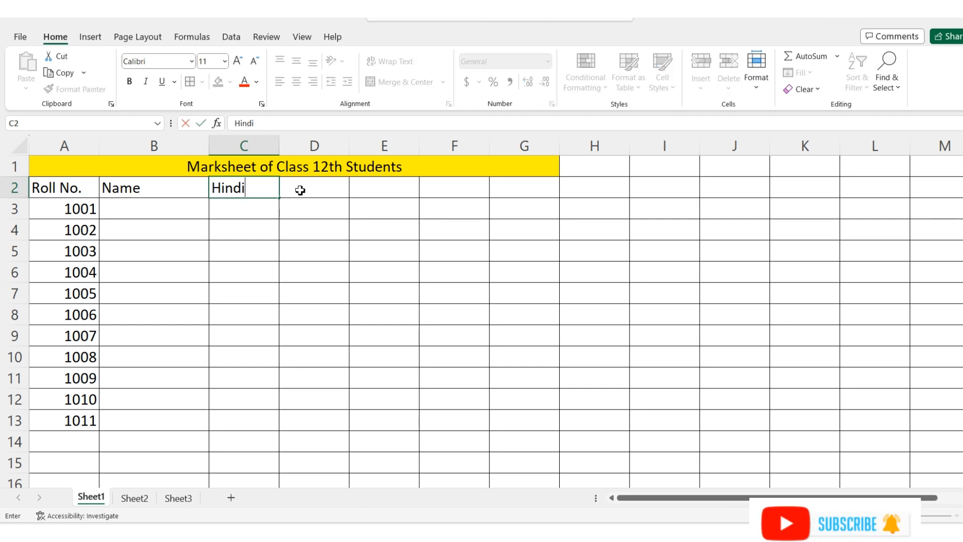
pyautogui.press('Tab')
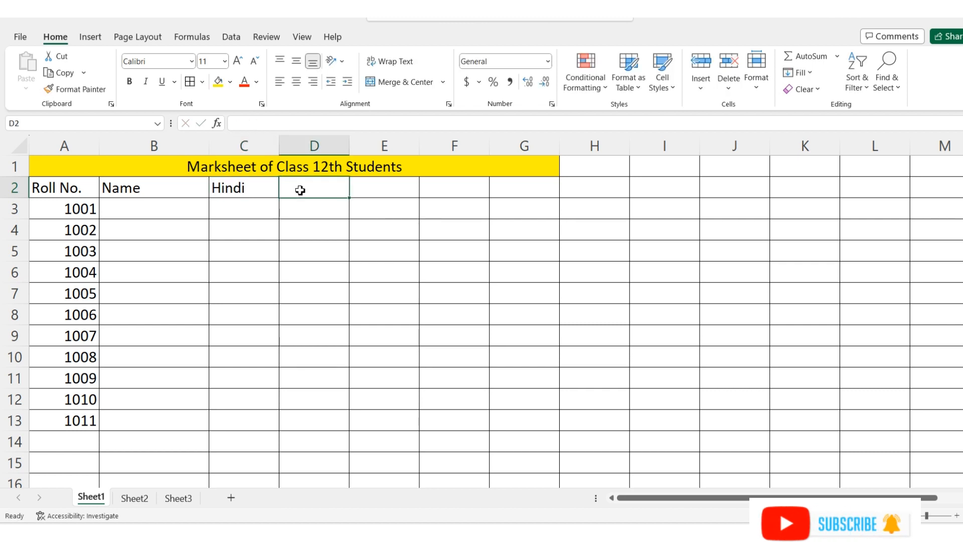
pyautogui.click(253, 188)
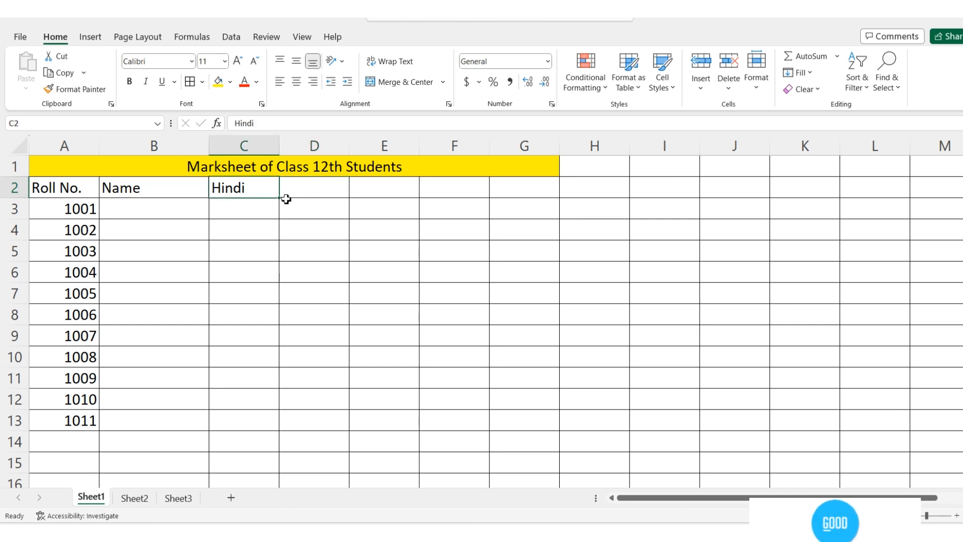
pyautogui.click(306, 197)
pyautogui.press('Right')
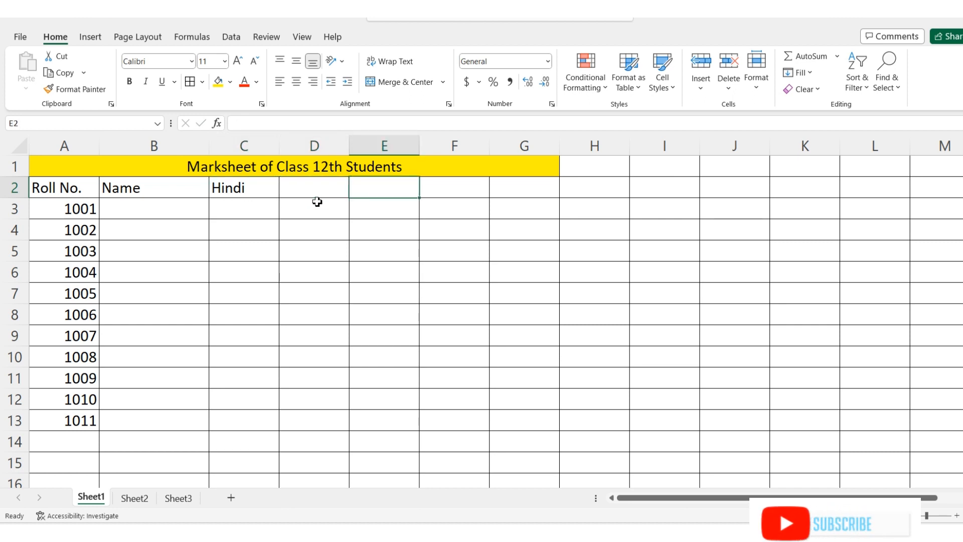
pyautogui.press('Left')
pyautogui.press('Right')
# Enter the subject headers English, Maths and Science in cells D2, E2 and F2.
pyautogui.click(320, 190)
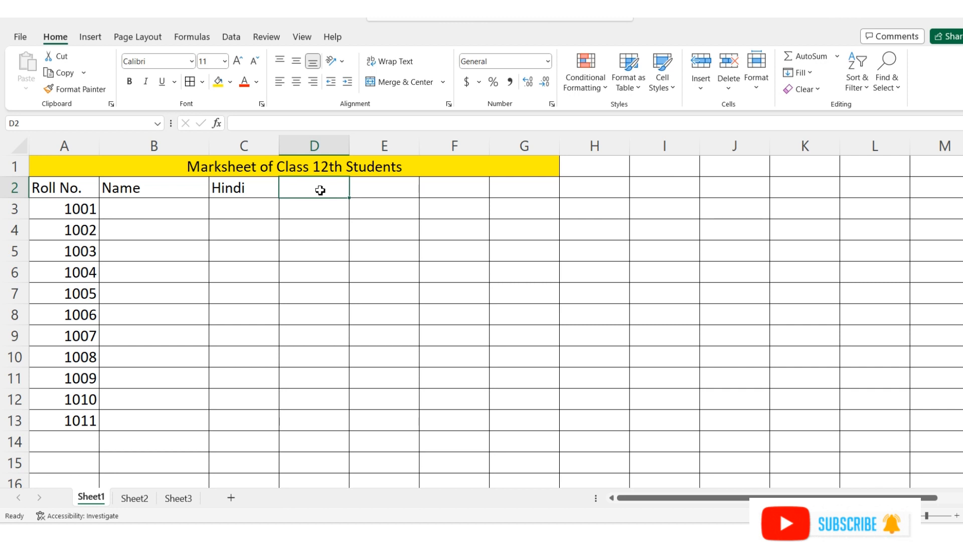
pyautogui.write('English')
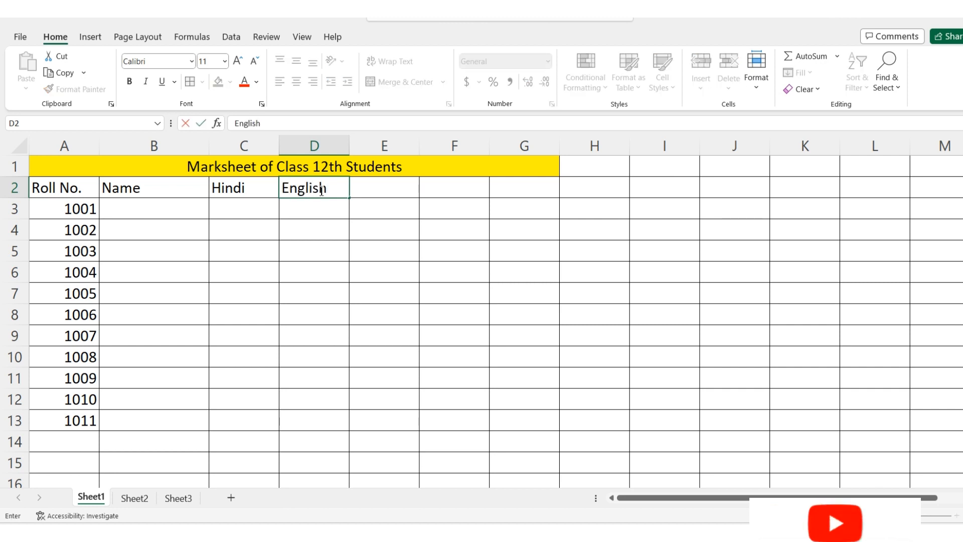
pyautogui.press('Tab')
pyautogui.write('Ma')
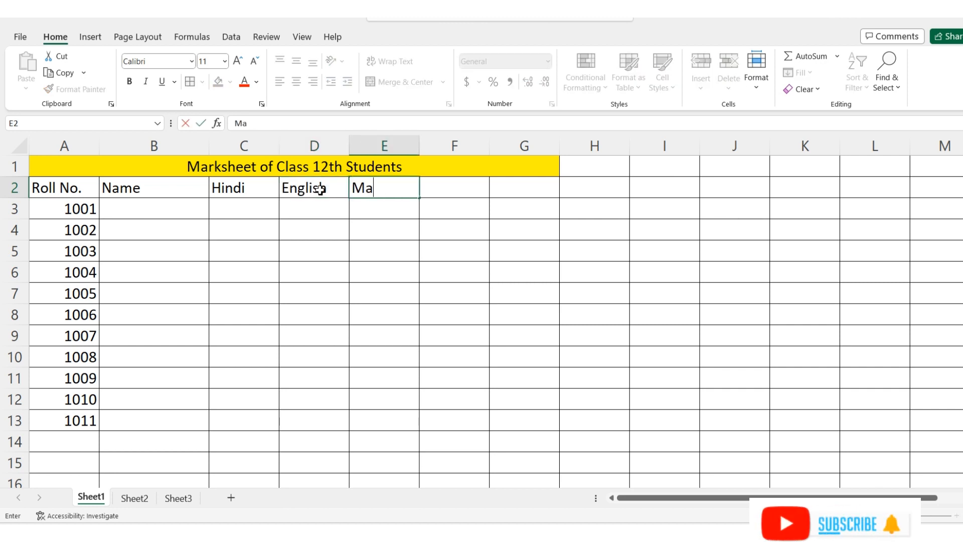
pyautogui.press('Tab')
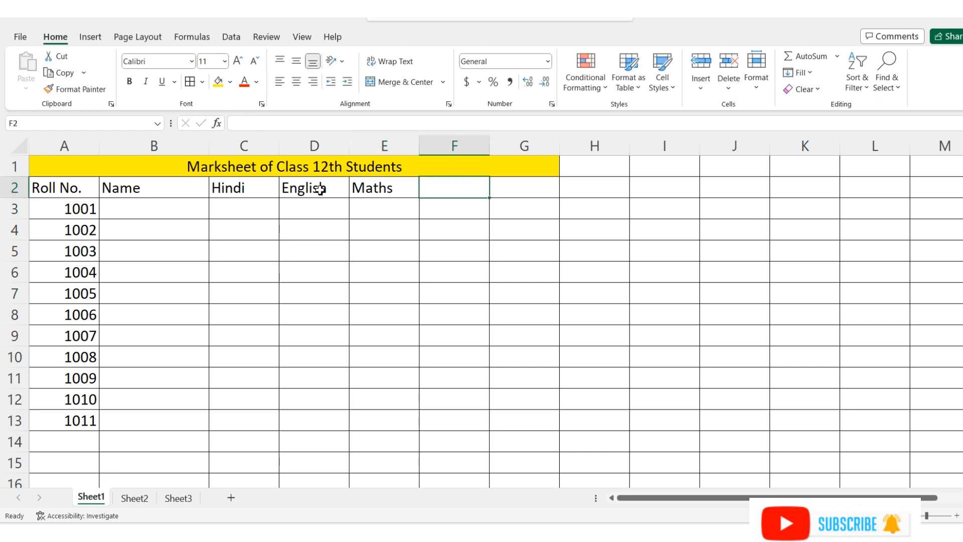
pyautogui.write('Science')
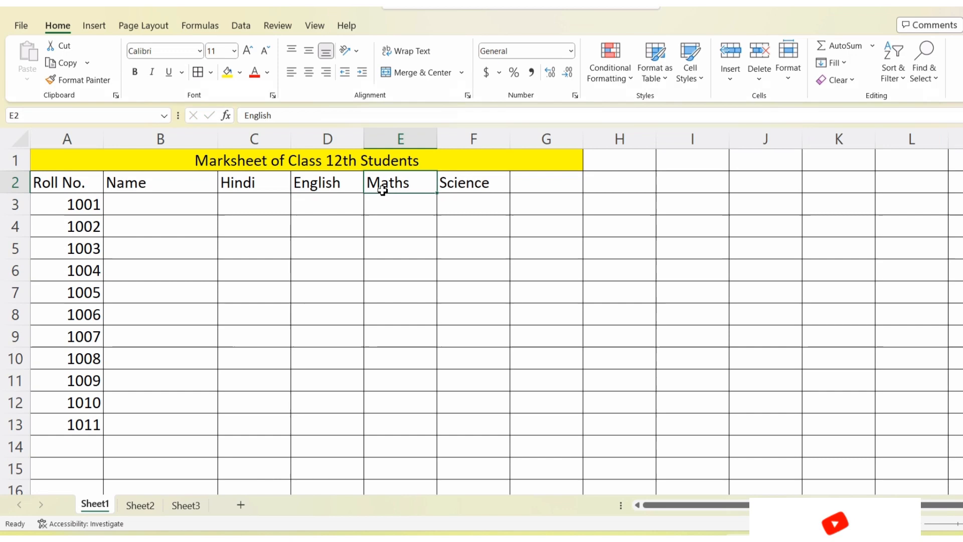
pyautogui.click(382, 187)
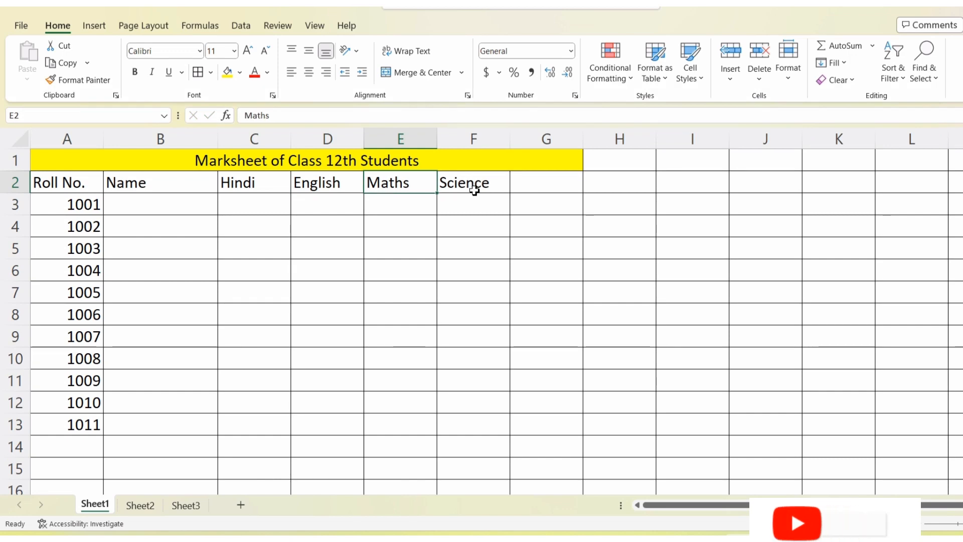
pyautogui.click(473, 188)
# Enter the headers SST in G2 and Total in H2.
pyautogui.click(543, 189)
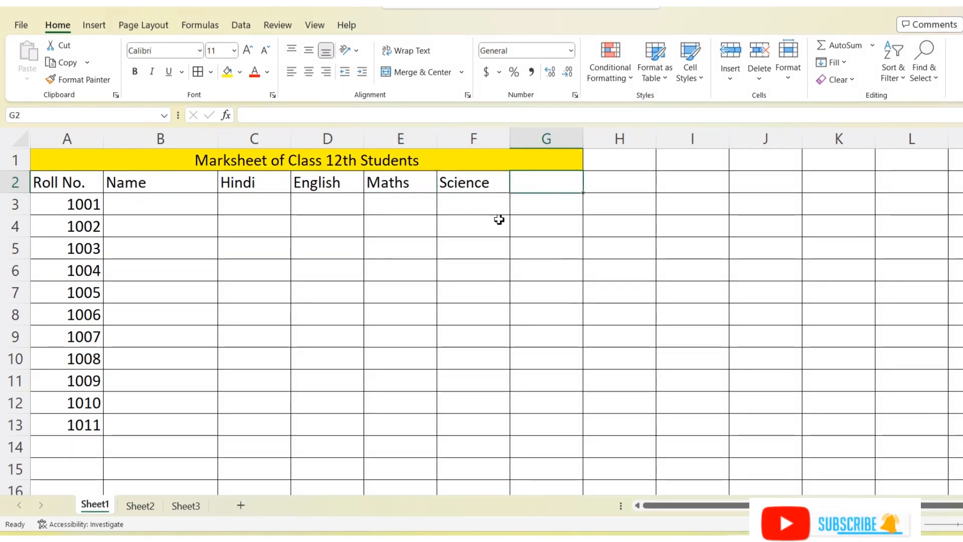
pyautogui.write('SS')
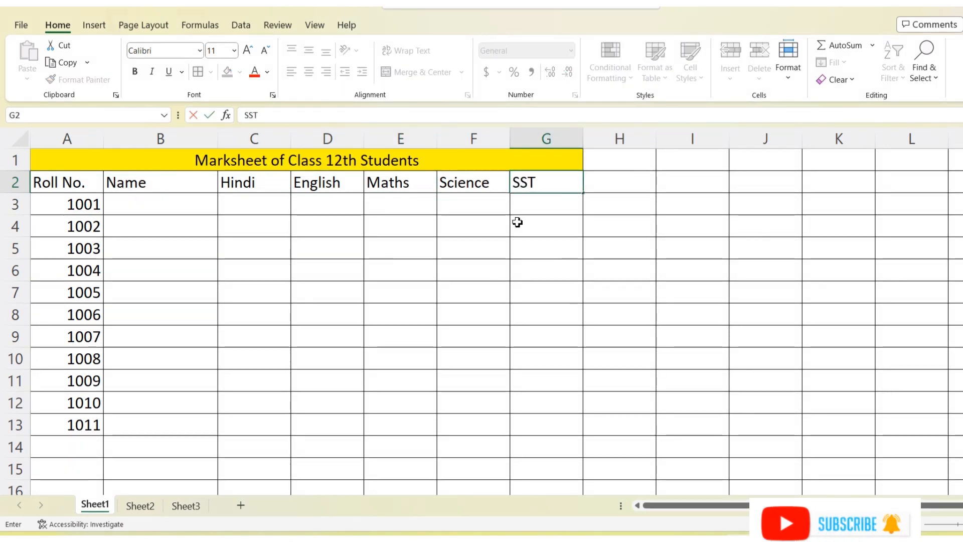
pyautogui.write('T')
pyautogui.press('Return')
pyautogui.click(609, 187)
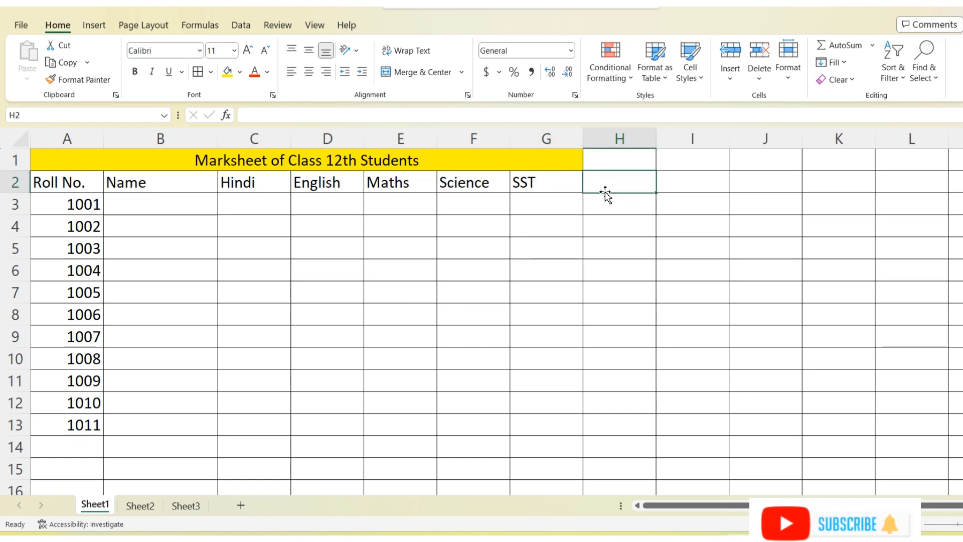
pyautogui.write('Total')
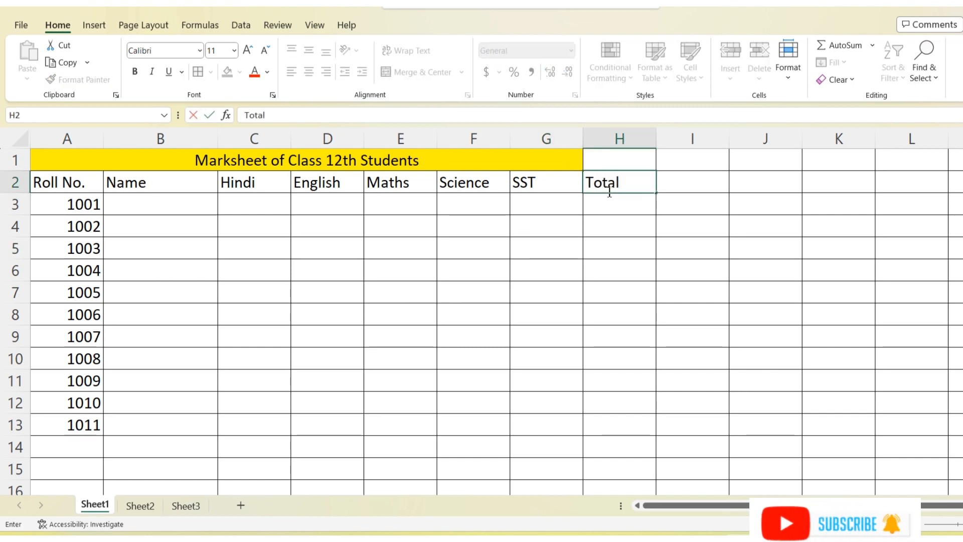
# Enter the header Percentage in I2 and widen column I so the text fits.
pyautogui.click(693, 185)
pyautogui.write('Pe')
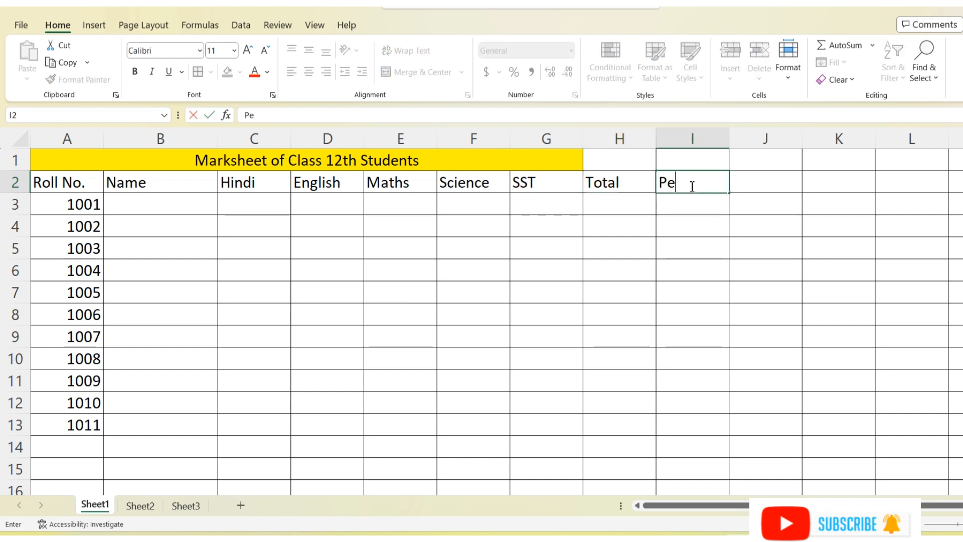
pyautogui.write('rcentage')
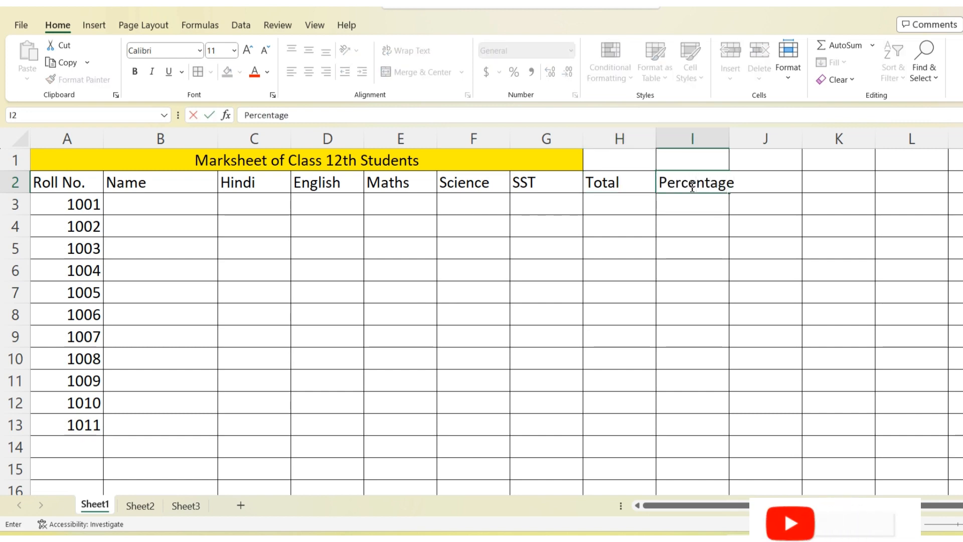
pyautogui.click(839, 402)
pyautogui.moveTo(727, 137); pyautogui.dragTo(747, 138)
pyautogui.click(560, 165)
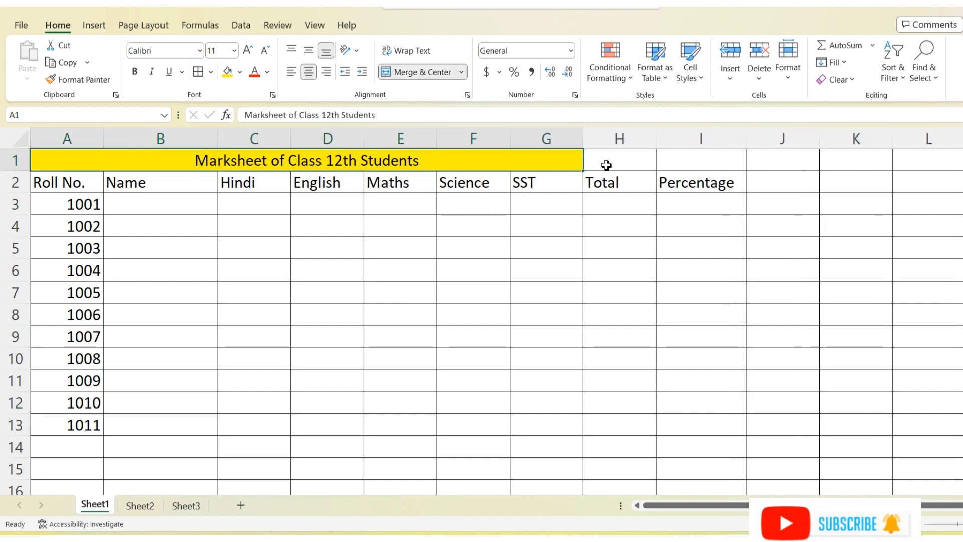
pyautogui.click(622, 162)
pyautogui.press('Right')
pyautogui.click(631, 162)
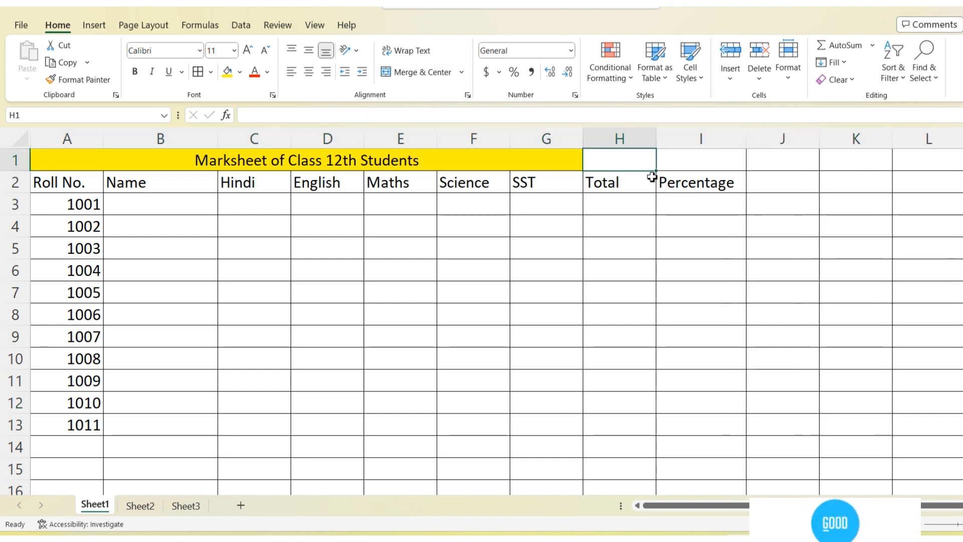
pyautogui.click(566, 166)
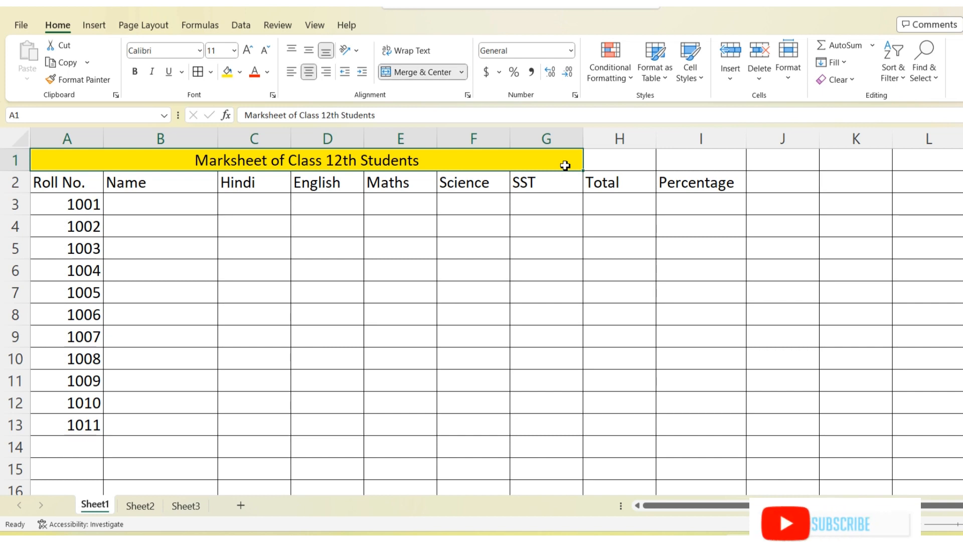
# Extend the merged and centered title in row 1 so it spans A1:I1.
pyautogui.moveTo(565, 166); pyautogui.dragTo(687, 162)
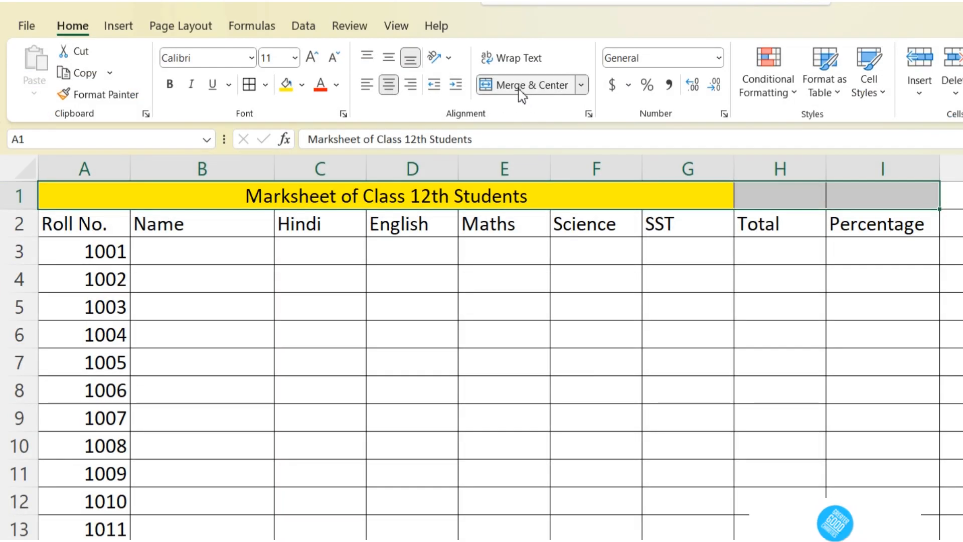
pyautogui.click(520, 87)
pyautogui.click(520, 88)
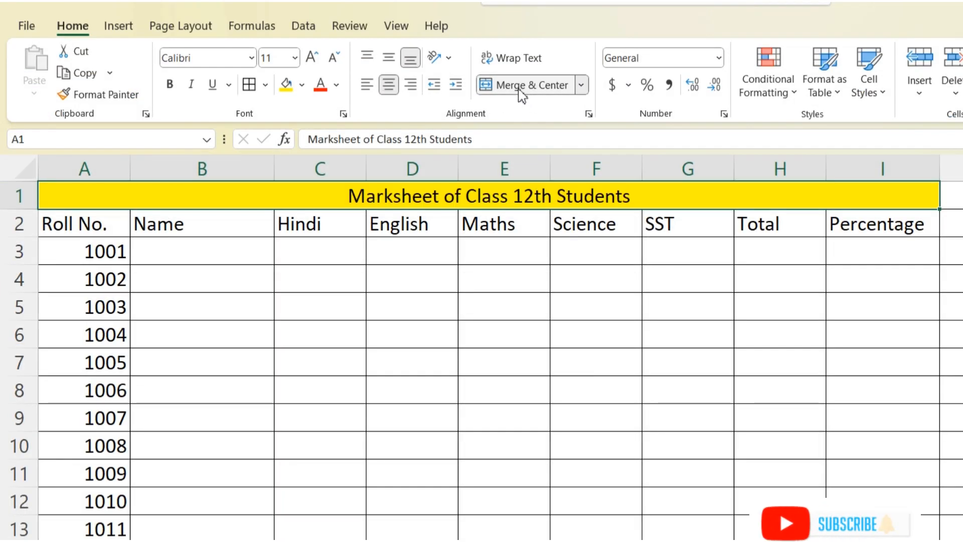
pyautogui.click(689, 391)
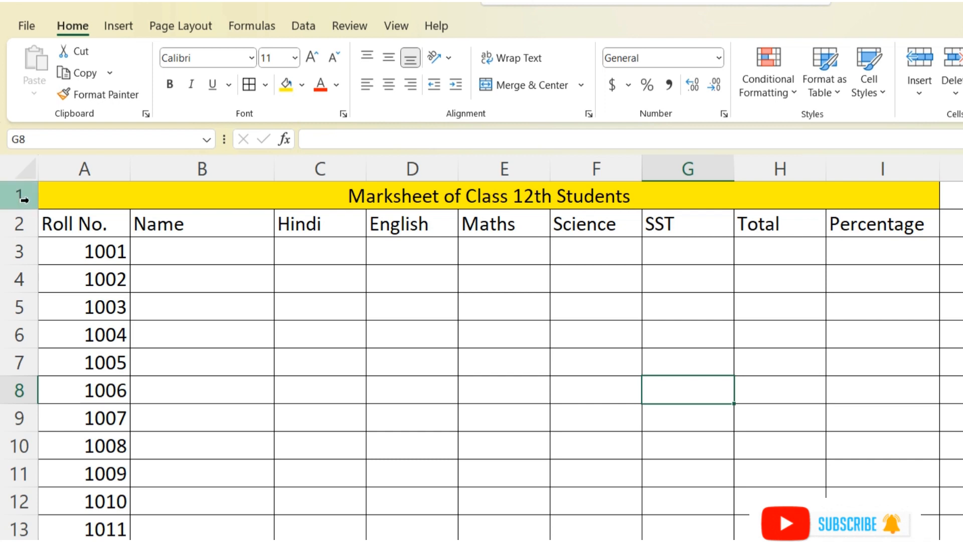
# Increase the height of row 1 and middle-align the title vertically.
pyautogui.moveTo(28, 209); pyautogui.dragTo(29, 218)
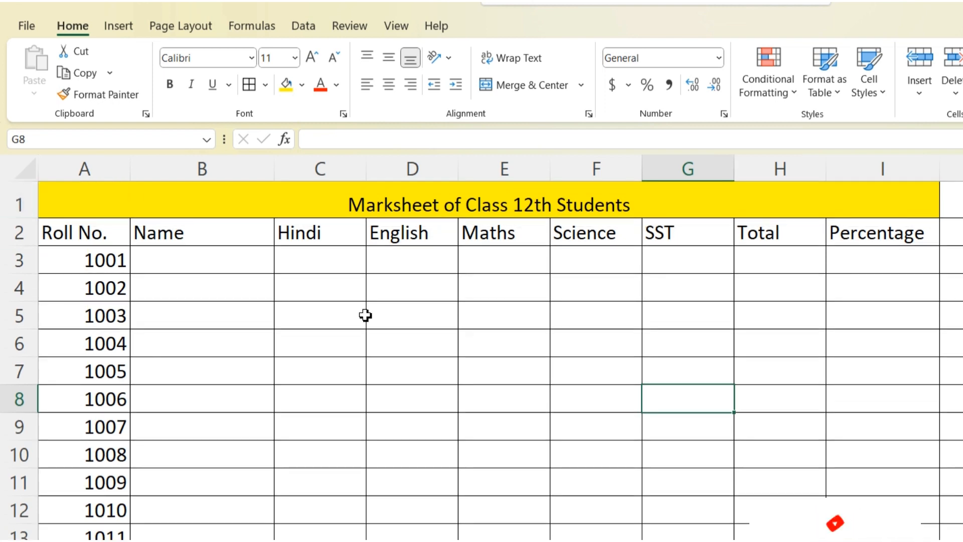
pyautogui.click(458, 211)
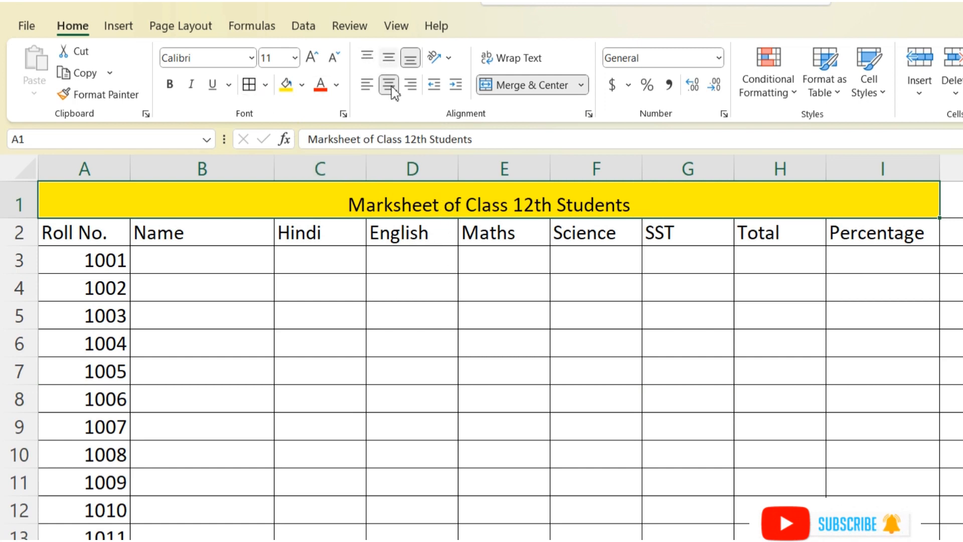
pyautogui.click(389, 57)
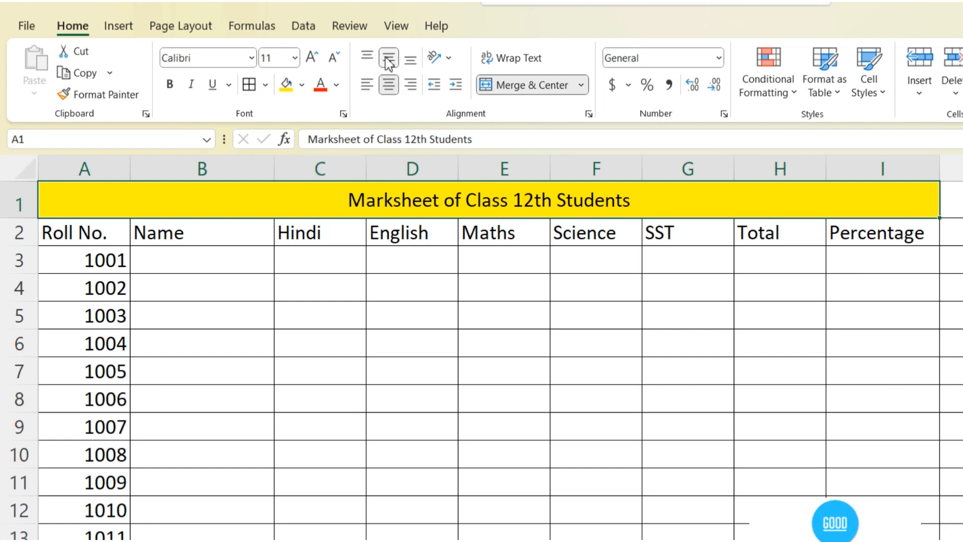
pyautogui.click(750, 371)
# Enlarge the title's font by two size steps.
pyautogui.click(442, 200)
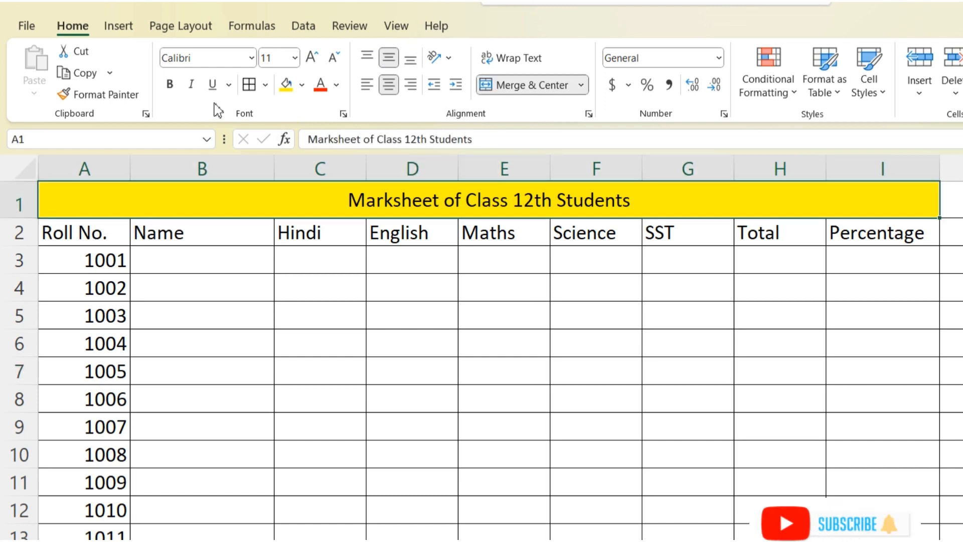
pyautogui.click(311, 57)
pyautogui.click(311, 57)
pyautogui.click(630, 352)
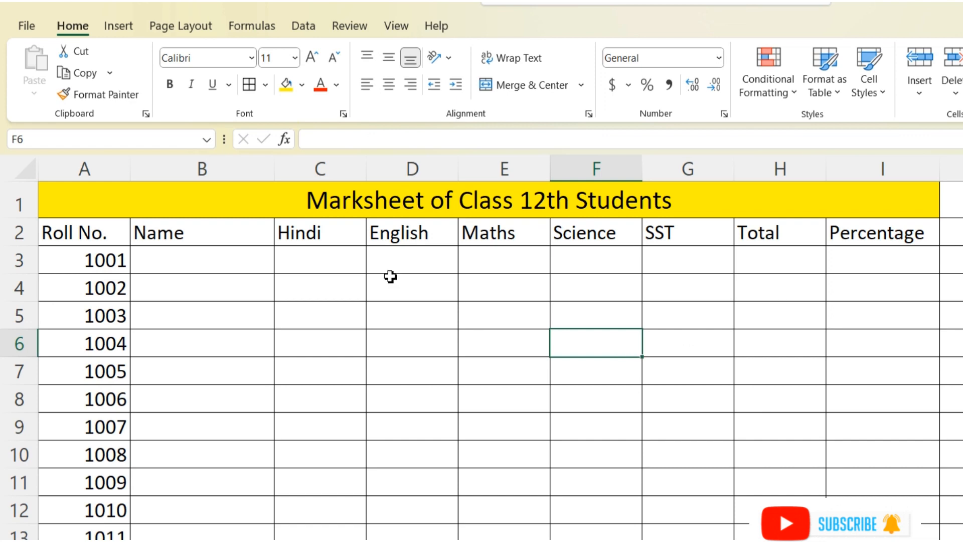
# Enter the students' first names in B3:B13, one for each roll number from 1001 to 1011.
pyautogui.click(219, 260)
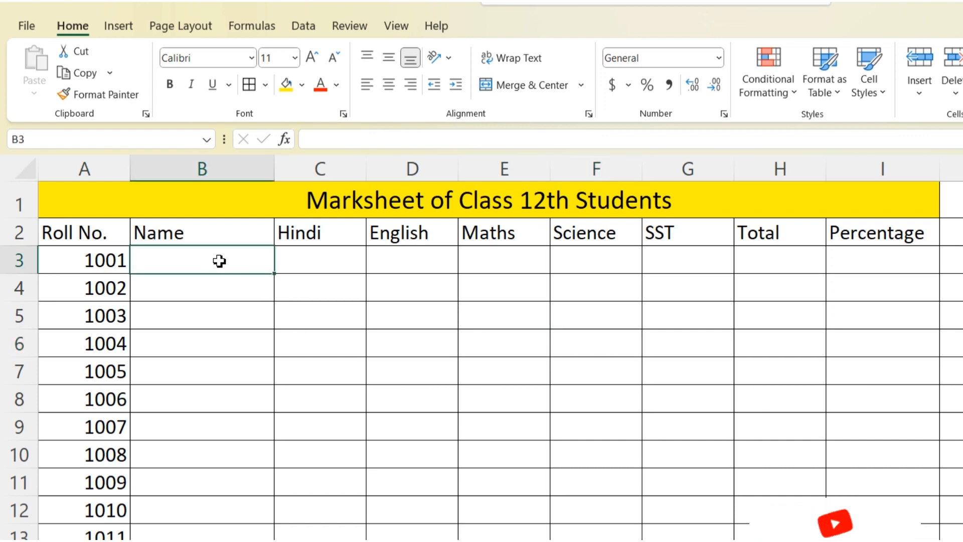
pyautogui.write('Deepak')
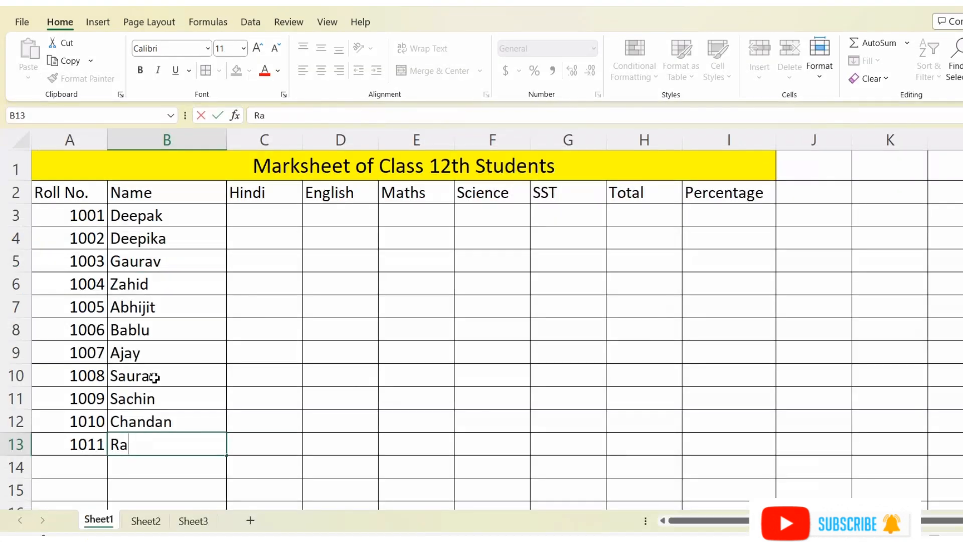
pyautogui.click(316, 357)
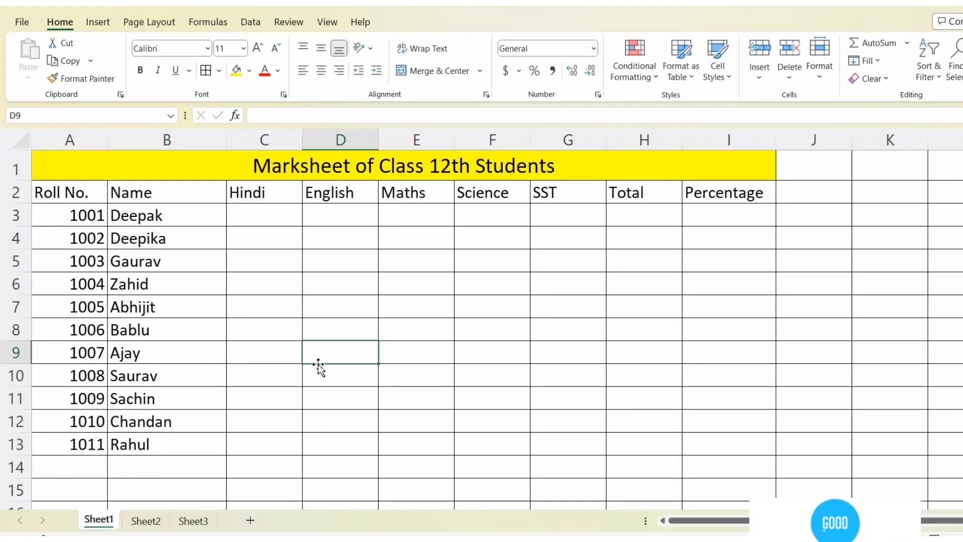
# Enter the formula =RANDBETWEEN(60,100) in C3 to generate a random Hindi mark.
pyautogui.click(275, 217)
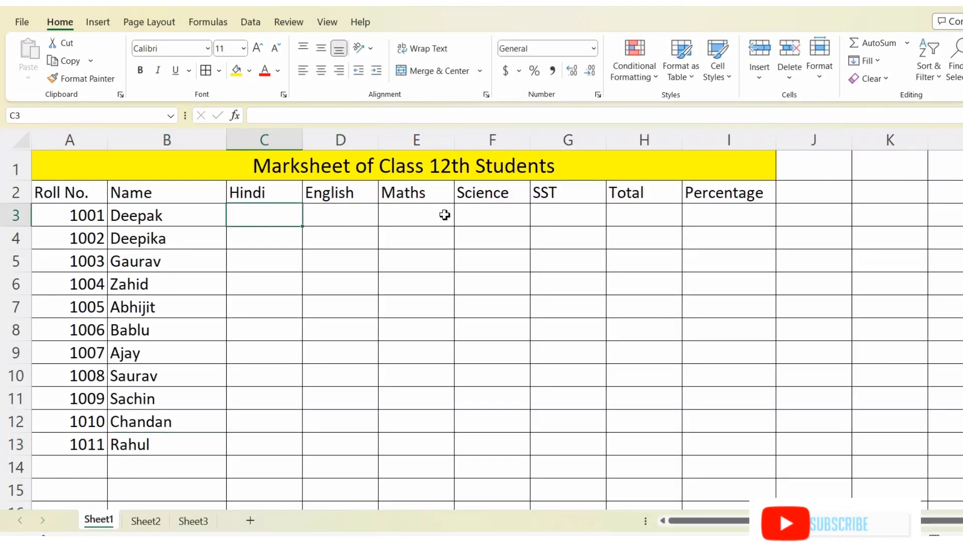
pyautogui.moveTo(270, 219); pyautogui.dragTo(580, 447)
pyautogui.click(277, 224)
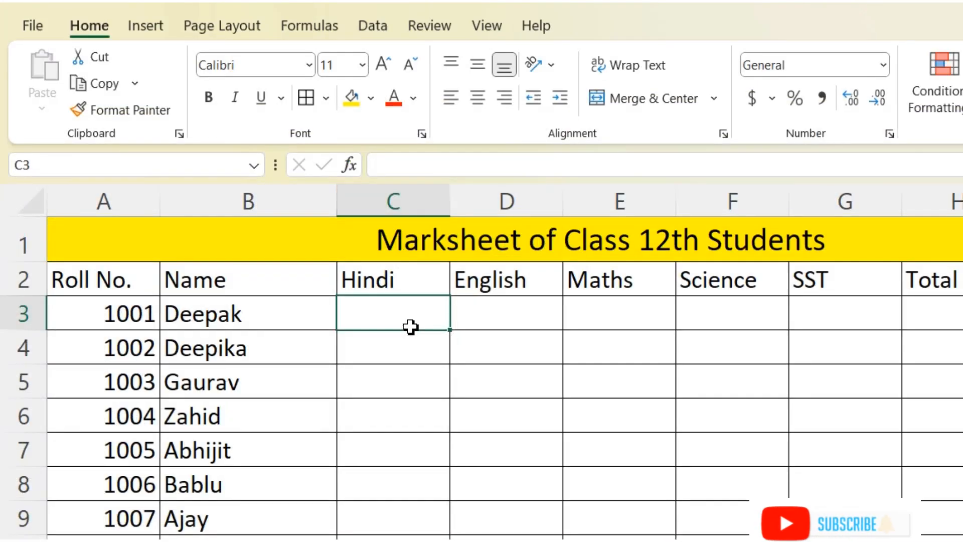
pyautogui.write('=')
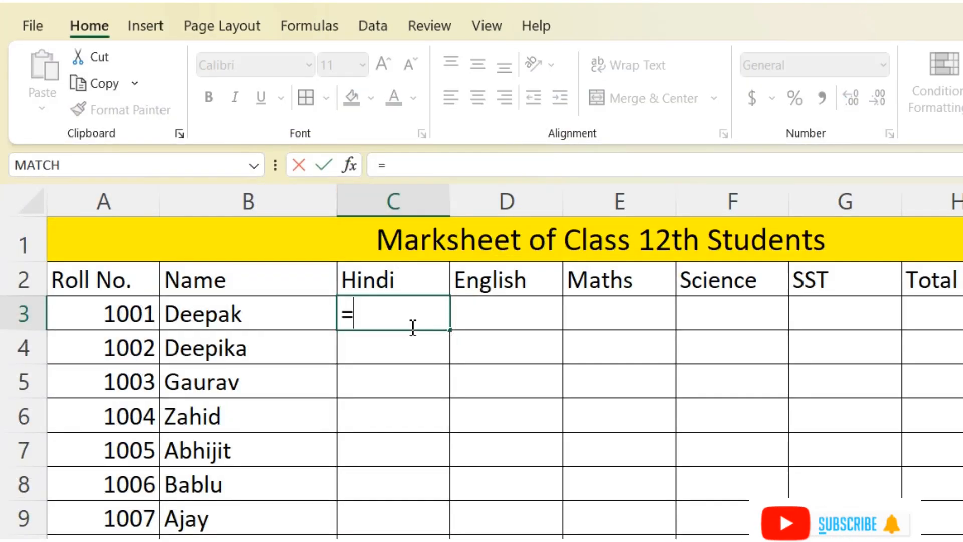
pyautogui.write('rand')
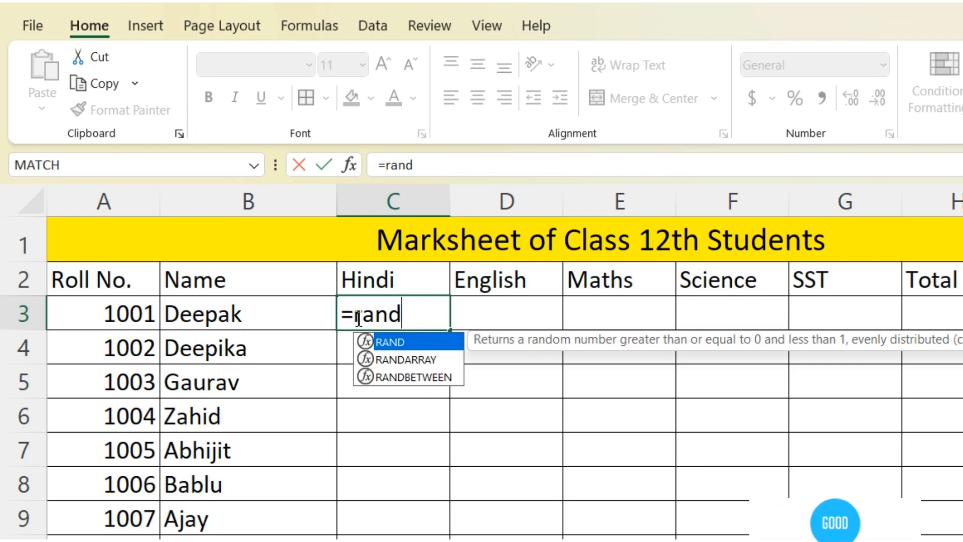
pyautogui.click(405, 377)
pyautogui.doubleClick(406, 377)
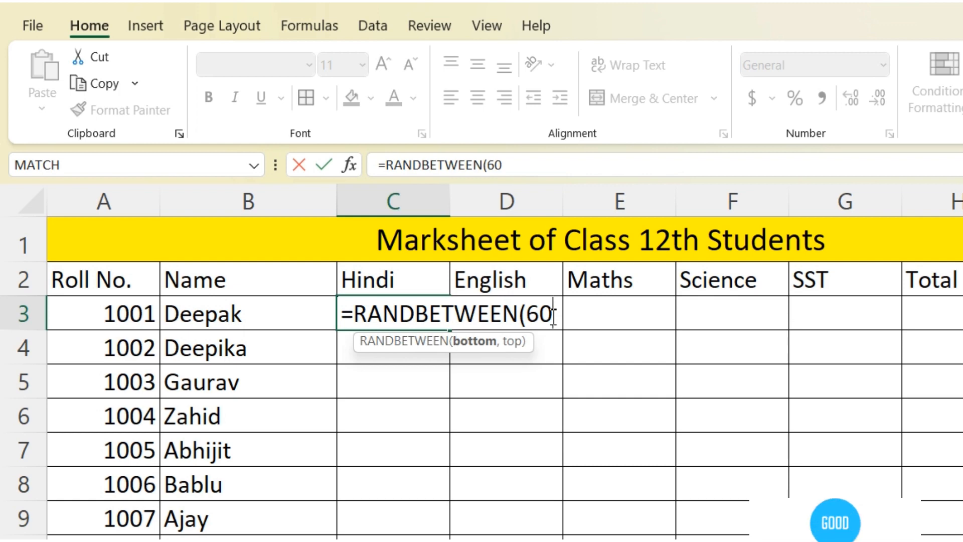
pyautogui.write(',100')
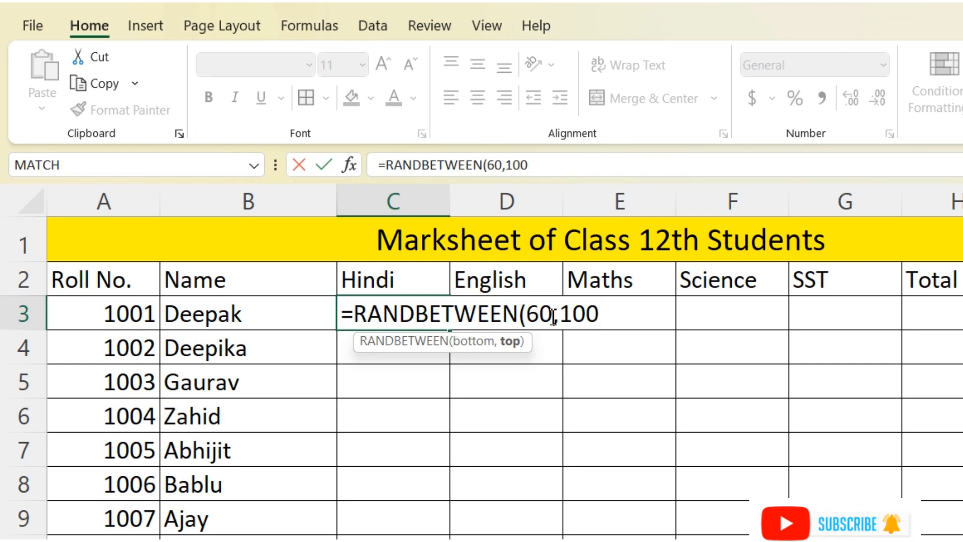
pyautogui.write(')')
pyautogui.press('Return')
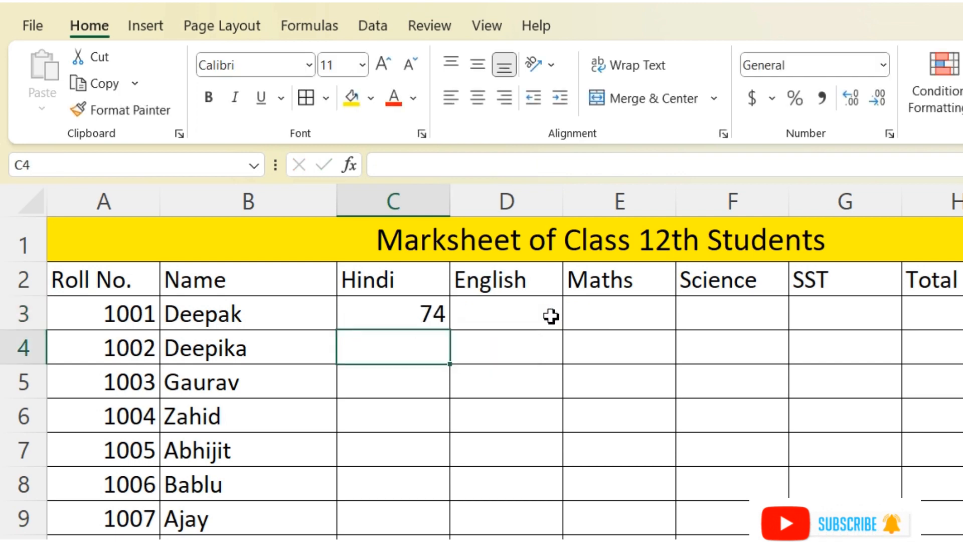
# Fill the random-mark formula from C3 down to C13 and across all subjects to column G.
pyautogui.click(374, 311)
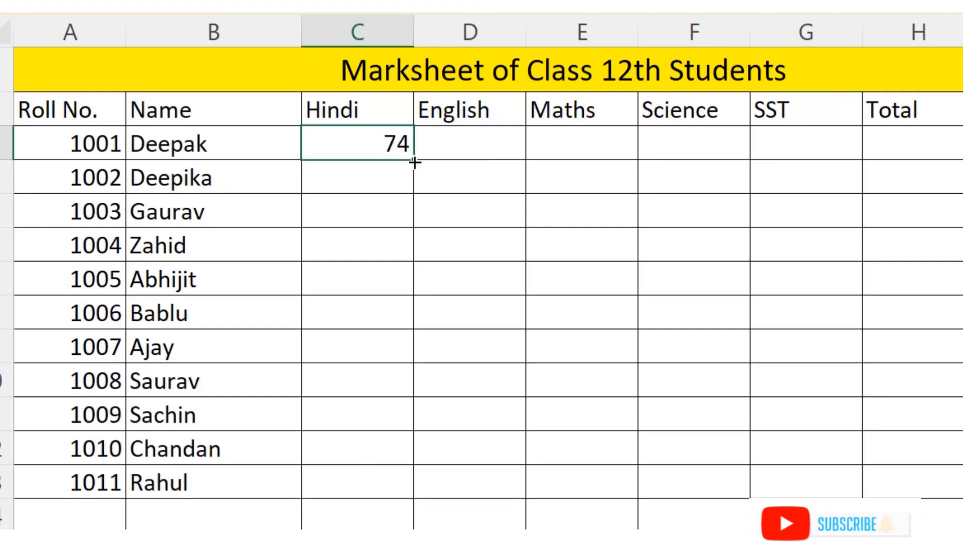
pyautogui.moveTo(415, 160); pyautogui.dragTo(445, 500)
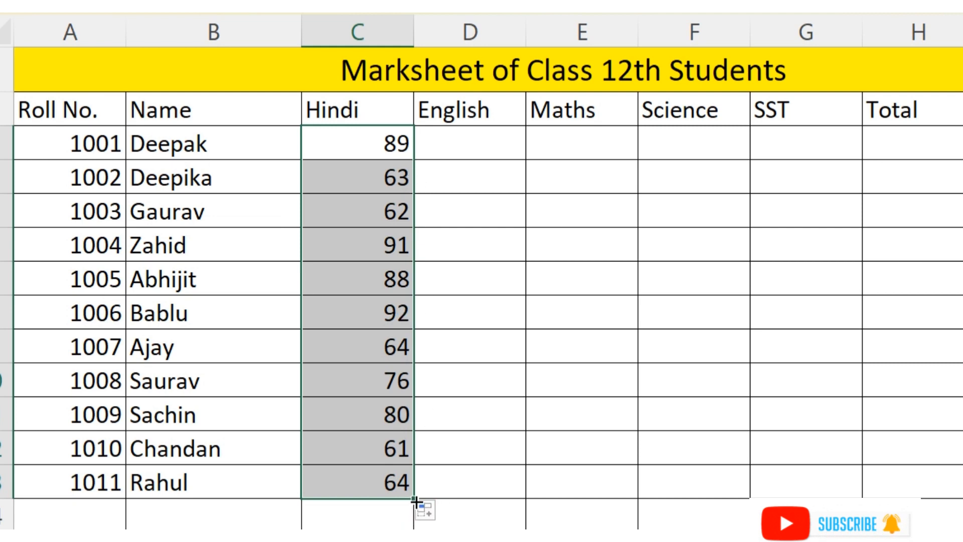
pyautogui.moveTo(415, 501); pyautogui.dragTo(854, 500)
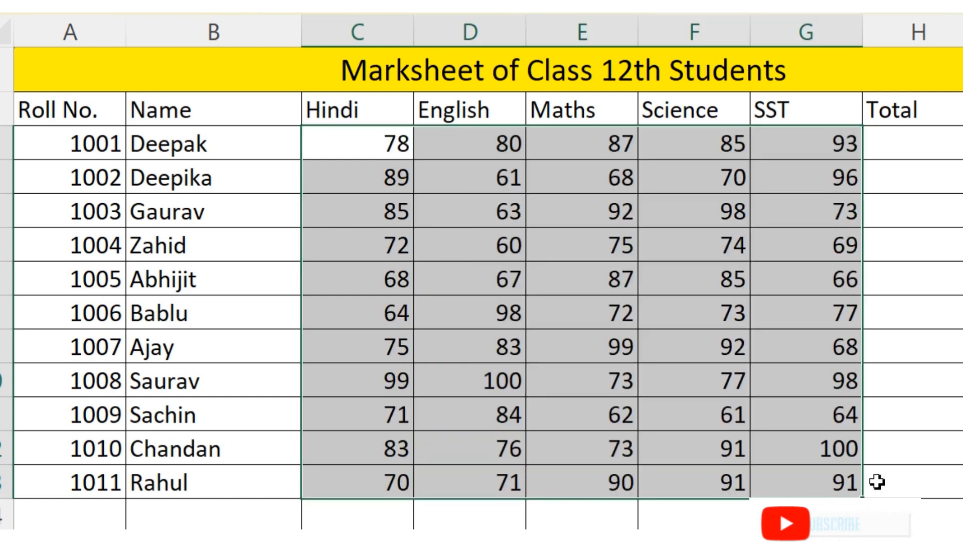
pyautogui.click(962, 381)
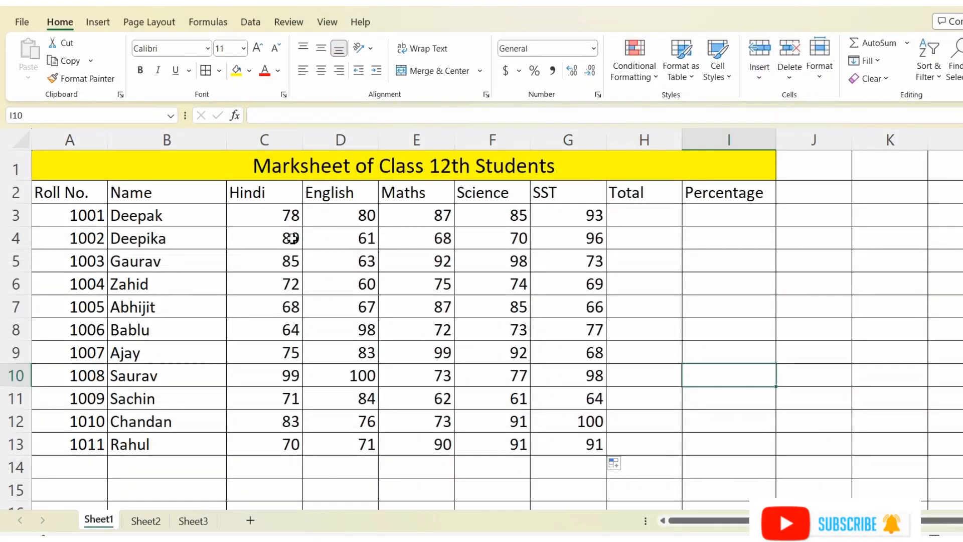
# Enter the test value 89 in J11 to check whether the random marks recalculate.
pyautogui.click(828, 400)
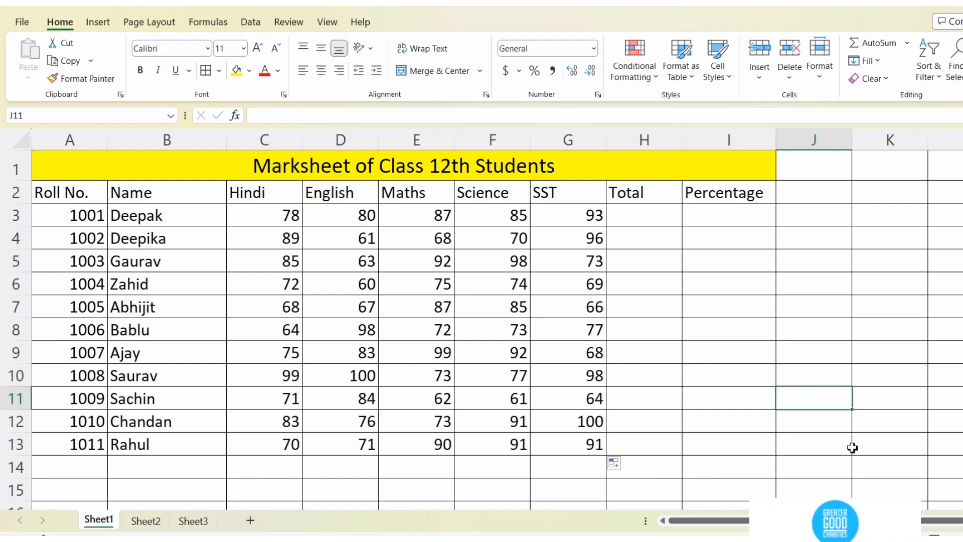
pyautogui.write('89')
pyautogui.press('Return')
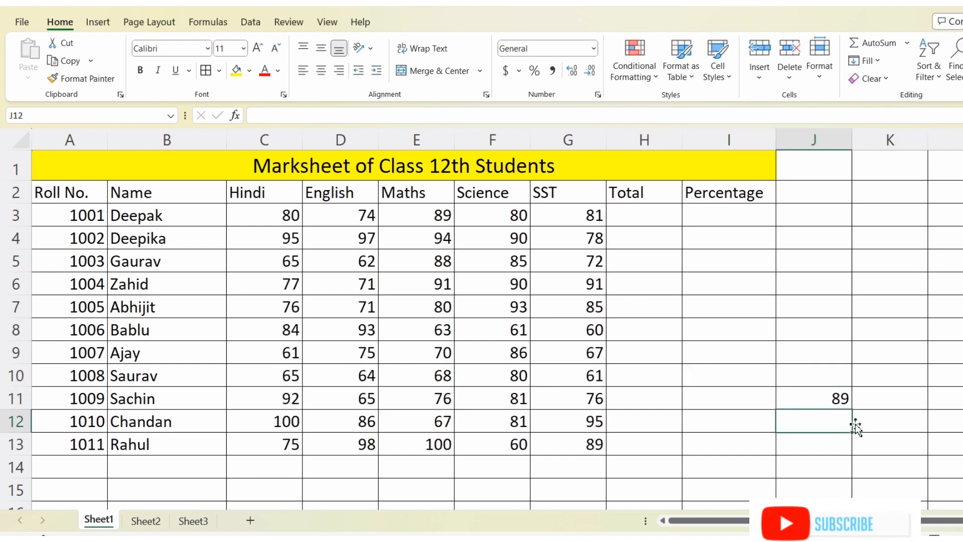
pyautogui.click(828, 403)
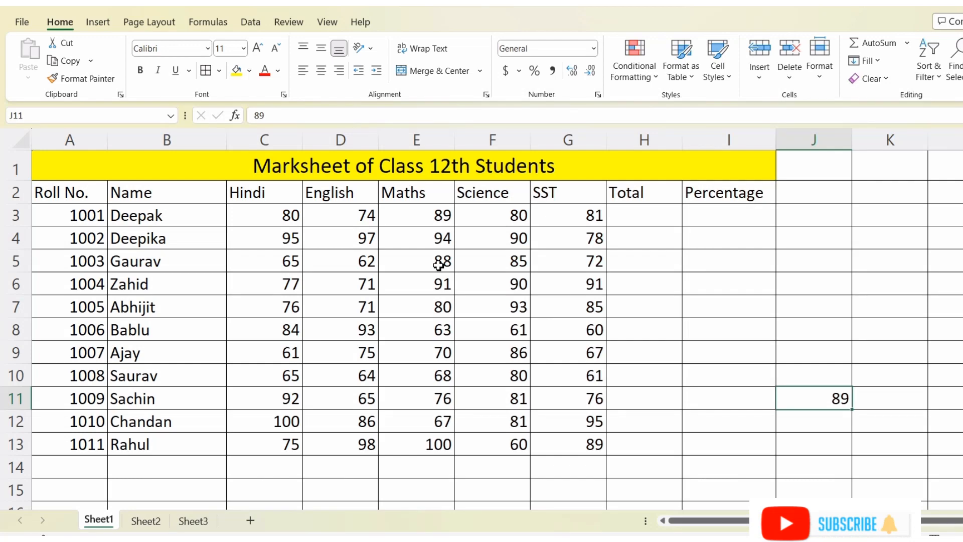
# Inspect the formulas behind the marks in E5 and G7 and across the range C3:G13.
pyautogui.click(439, 265)
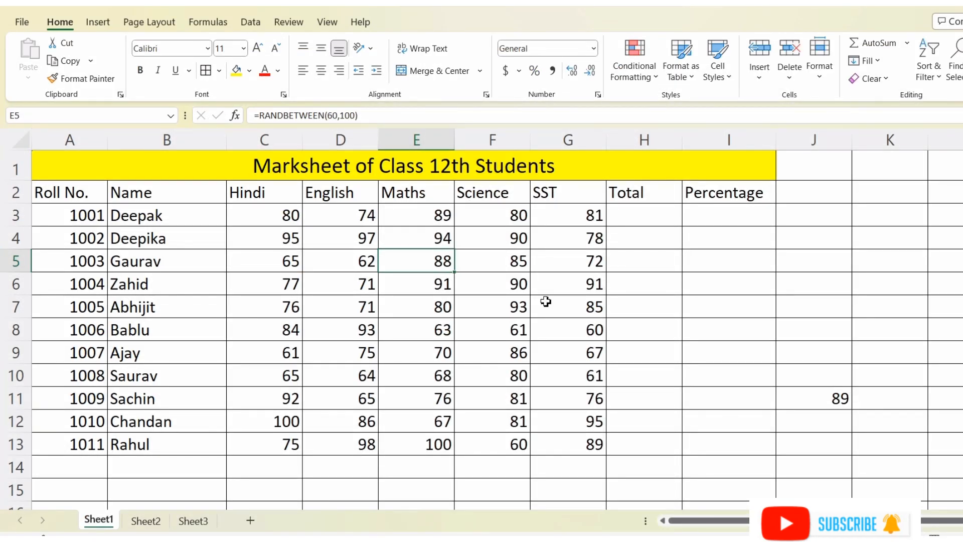
pyautogui.click(546, 301)
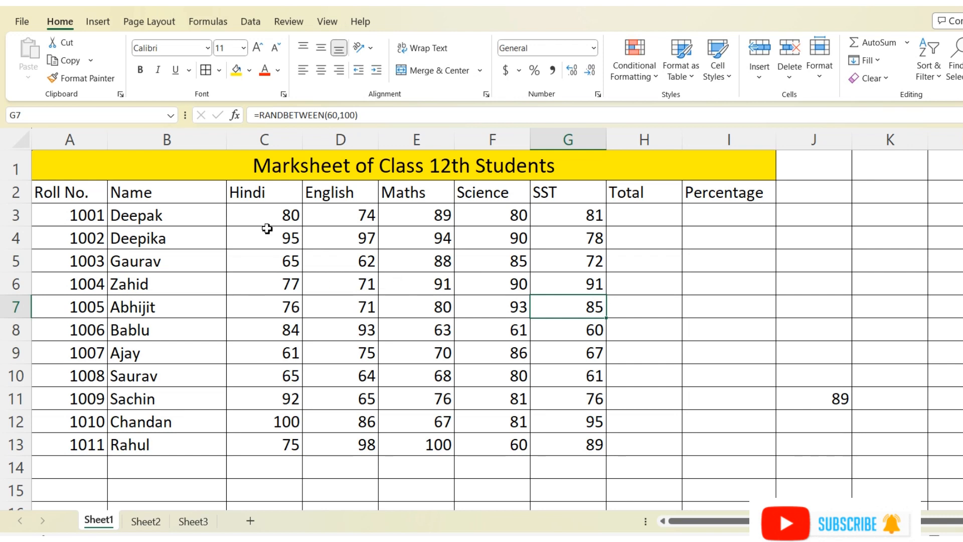
pyautogui.moveTo(281, 215)
pyautogui.mouseDown()
pyautogui.moveTo(576, 239)
pyautogui.moveTo(579, 452)
pyautogui.mouseUp()
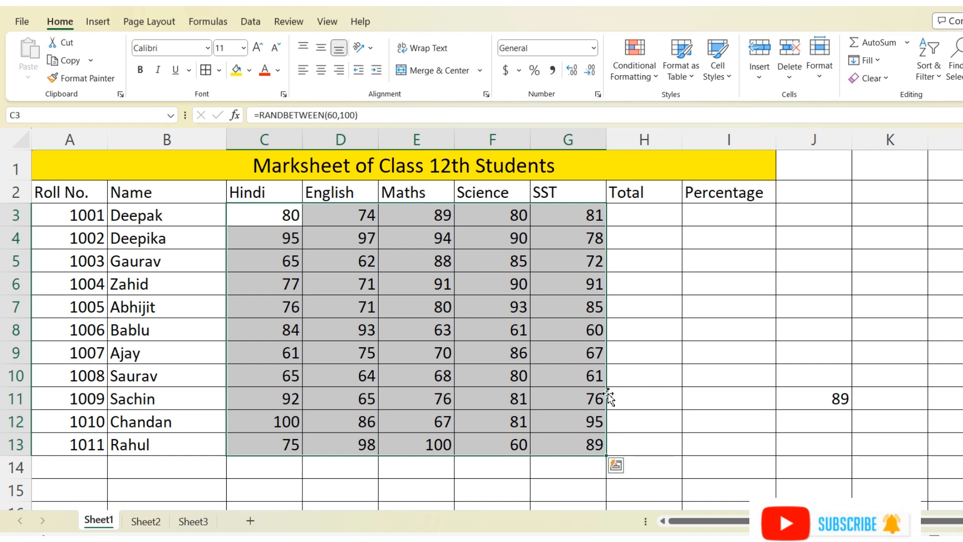
# Enter a period in J12 and the number 2 in an empty cell below to test recalculation again.
pyautogui.click(784, 434)
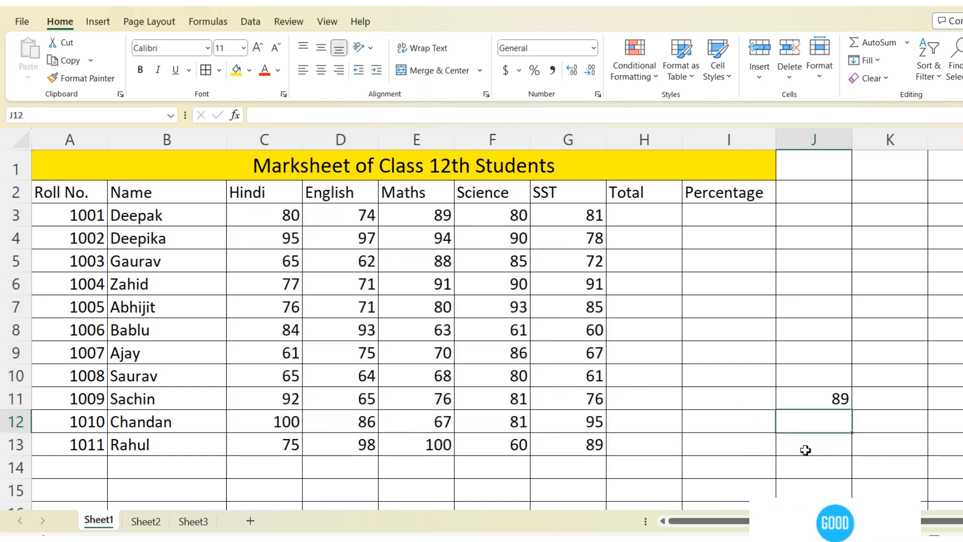
pyautogui.write('.')
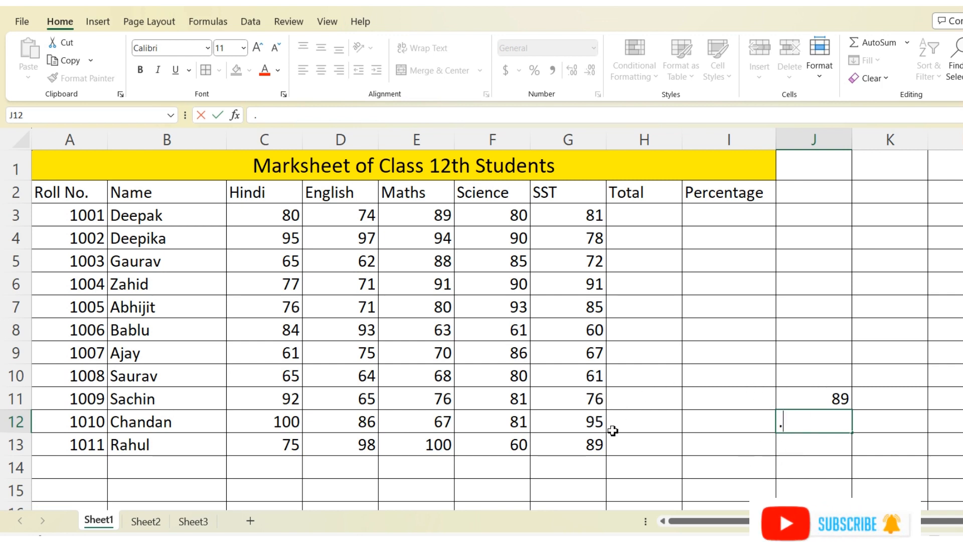
pyautogui.press('Return')
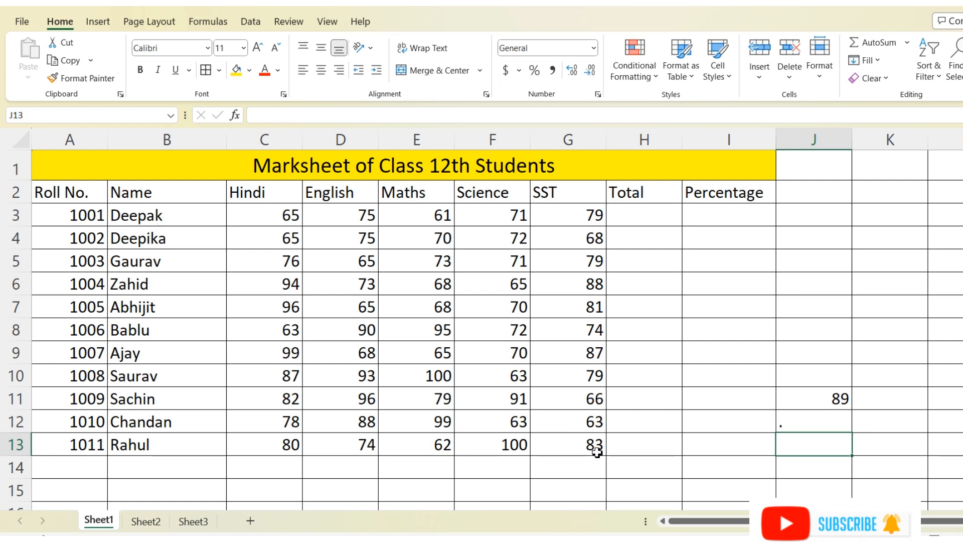
pyautogui.click(791, 425)
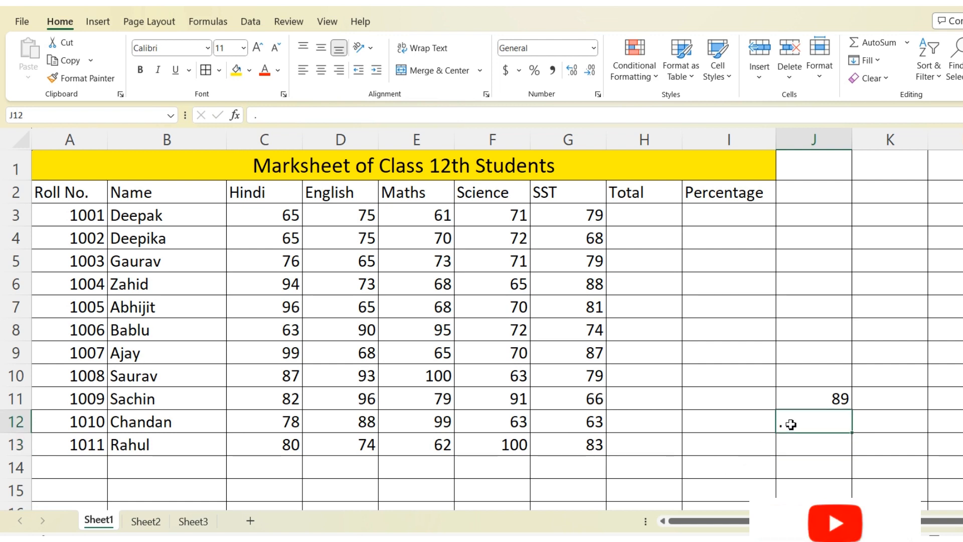
pyautogui.click(775, 468)
pyautogui.write('2')
pyautogui.press('Return')
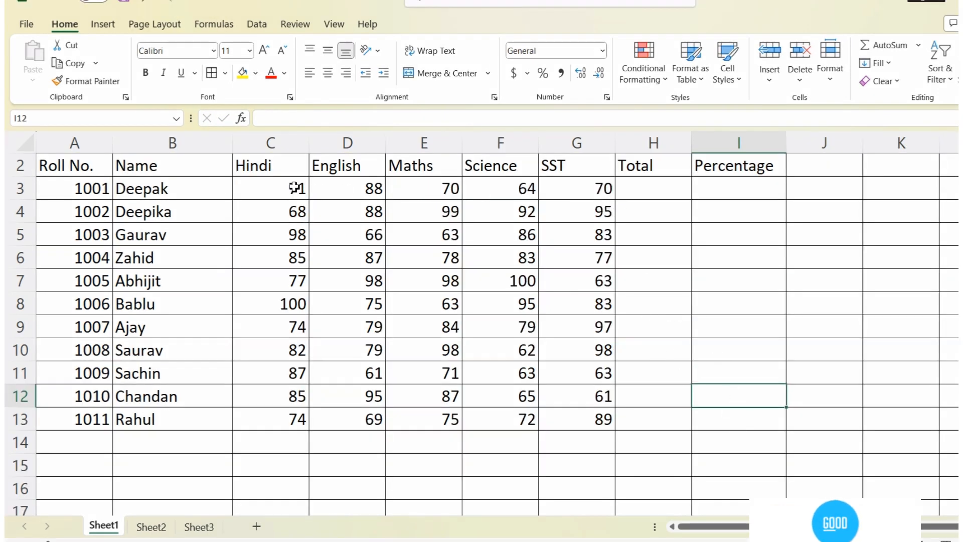
# Replace the random-mark formulas in C3:G13 with fixed numbers by copying the range and pasting it back as values.
pyautogui.moveTo(295, 188); pyautogui.dragTo(600, 419)
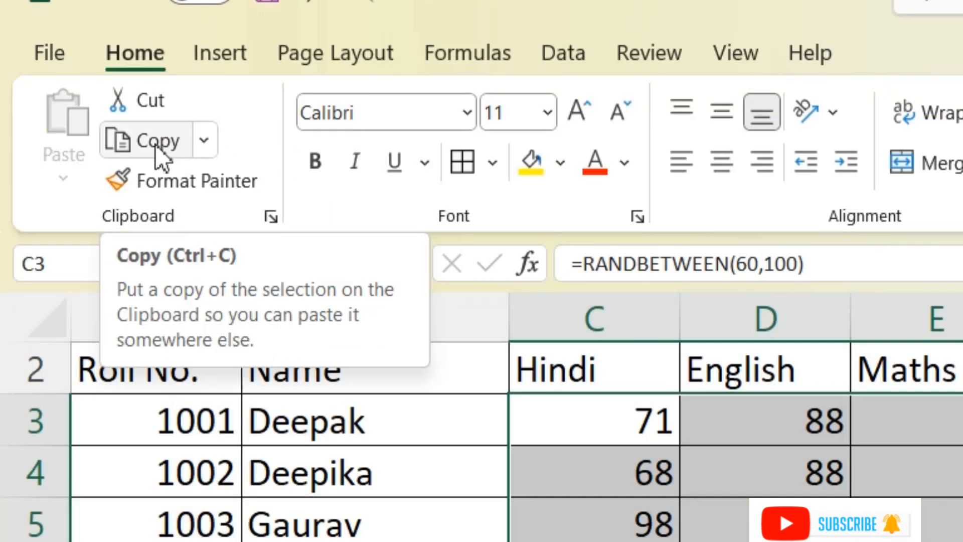
pyautogui.click(156, 143)
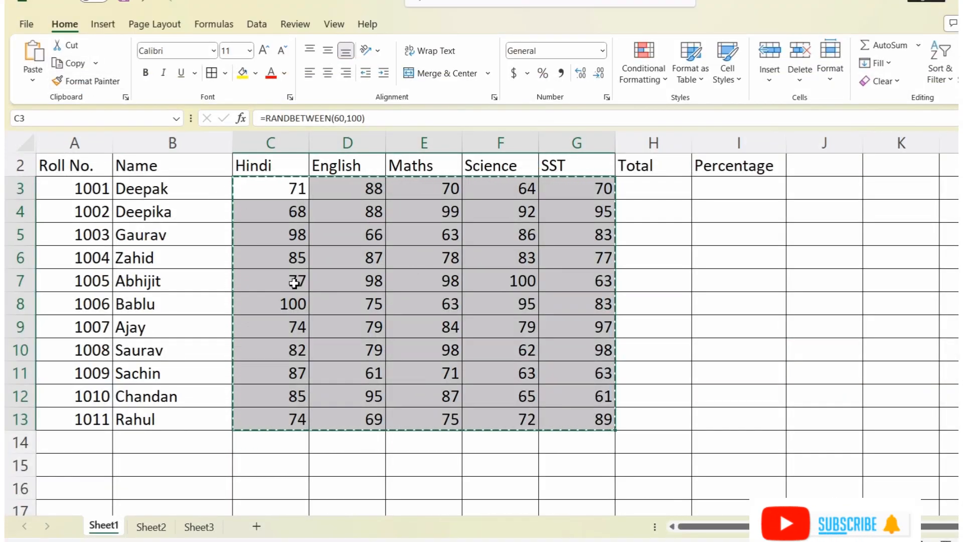
pyautogui.click(32, 84)
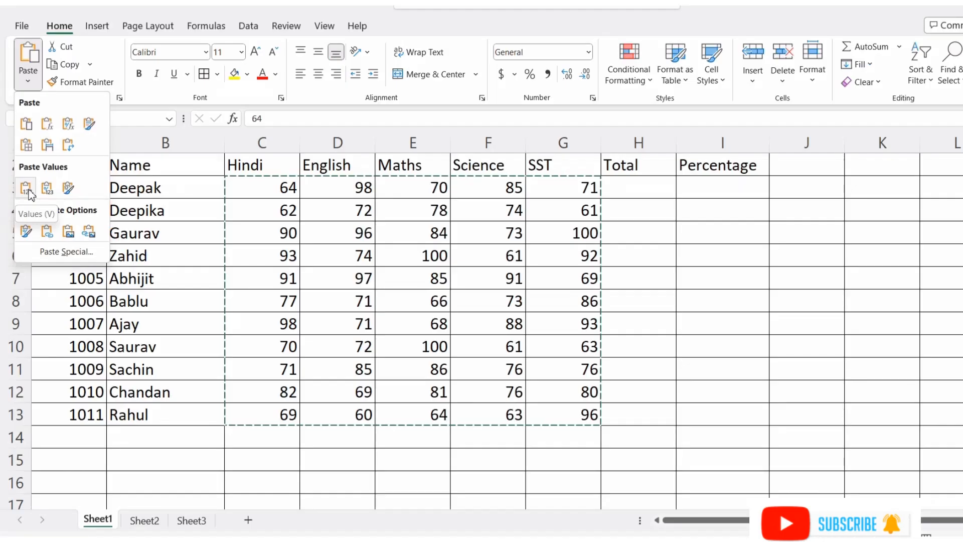
pyautogui.click(70, 341)
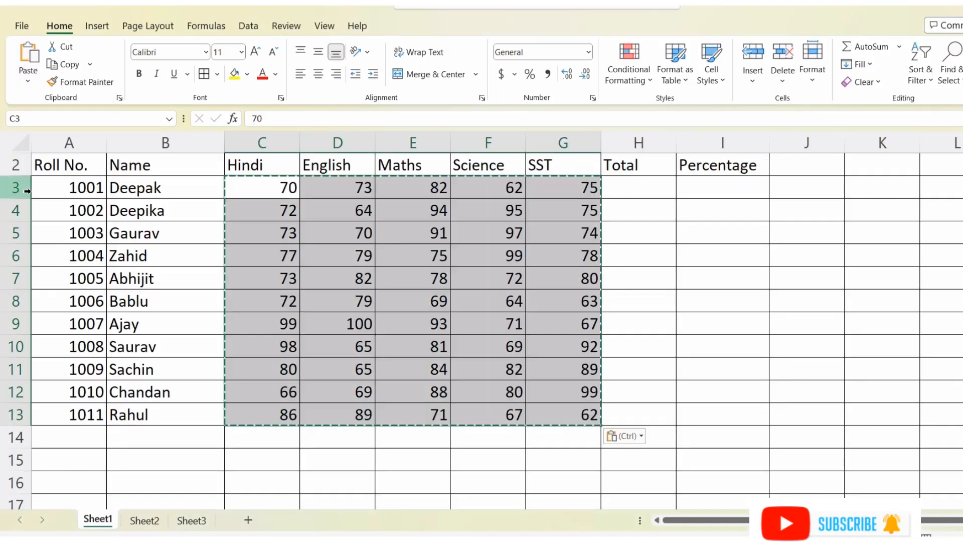
# Check that the marks no longer recalculate by editing empty cell H6 and inspecting the contents of G4, D5 and E6.
pyautogui.click(636, 256)
pyautogui.doubleClick(635, 256)
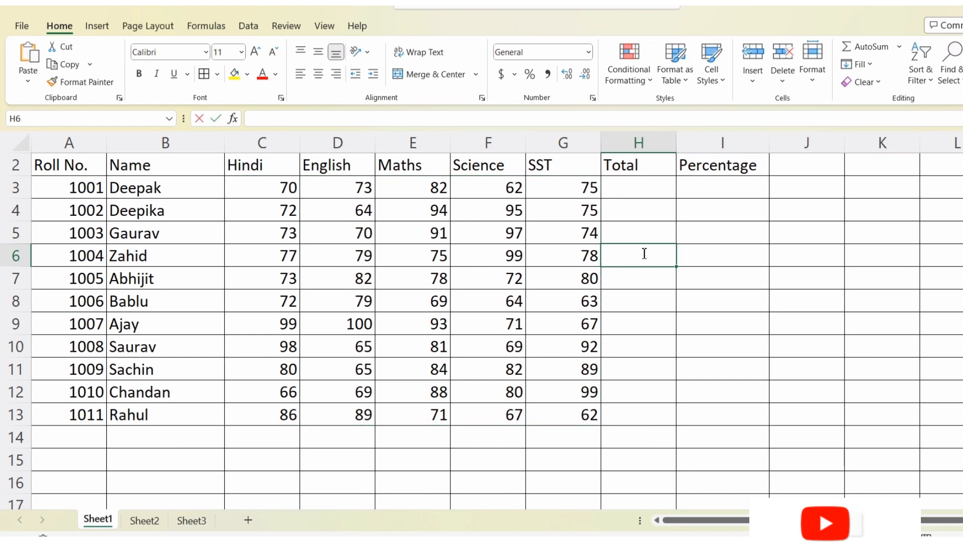
pyautogui.click(560, 218)
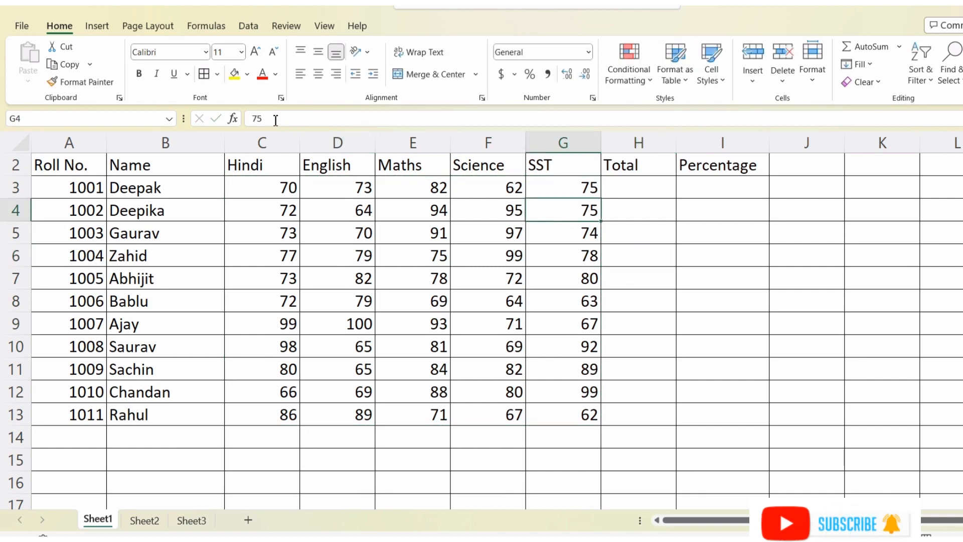
pyautogui.click(358, 234)
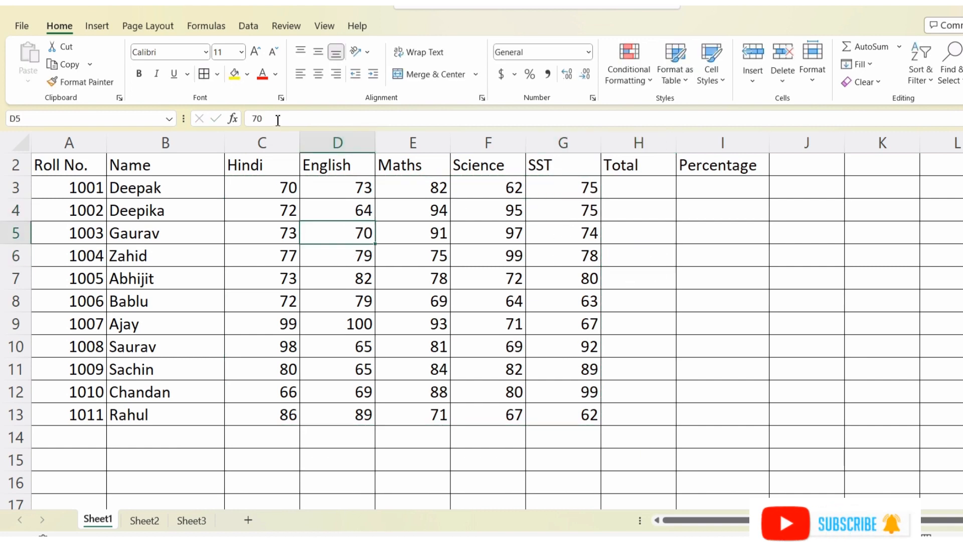
pyautogui.click(416, 259)
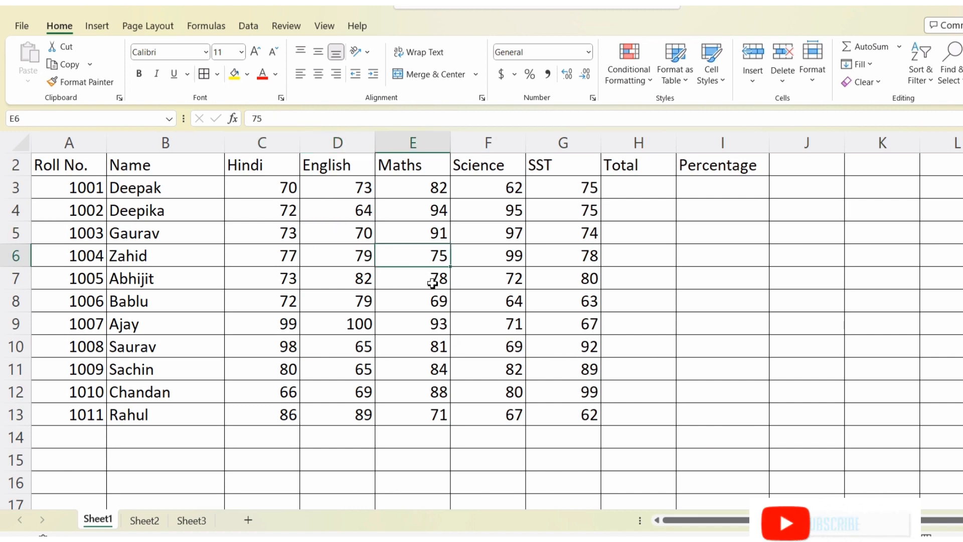
# Calculate the first student's total in H3 with AutoSum over C3:G3 and check the resulting formula.
pyautogui.click(656, 185)
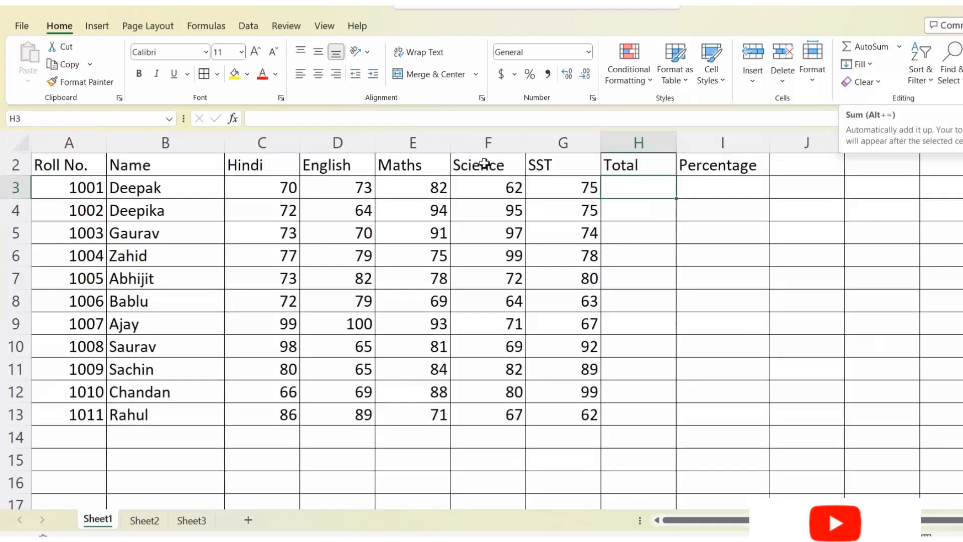
pyautogui.moveTo(285, 186); pyautogui.dragTo(570, 199)
pyautogui.click(649, 195)
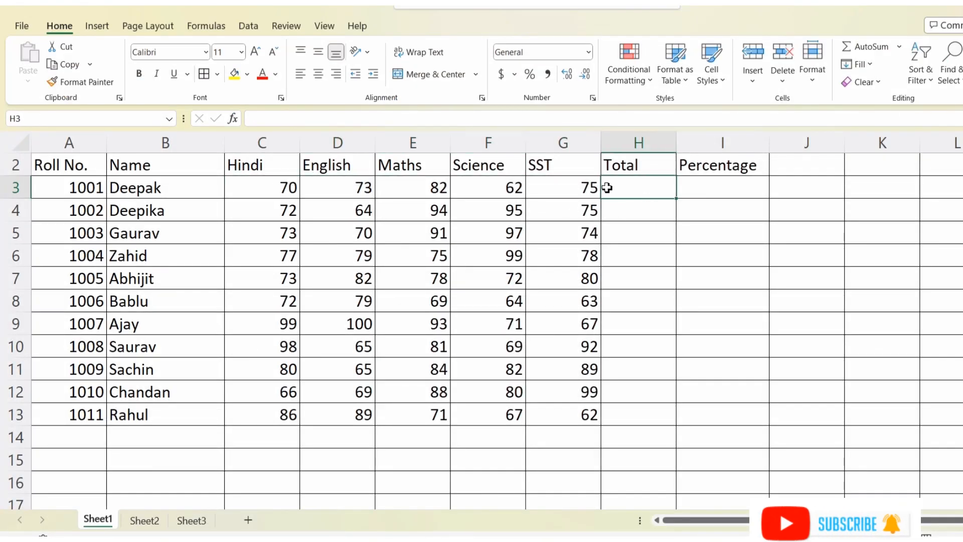
pyautogui.click(899, 46)
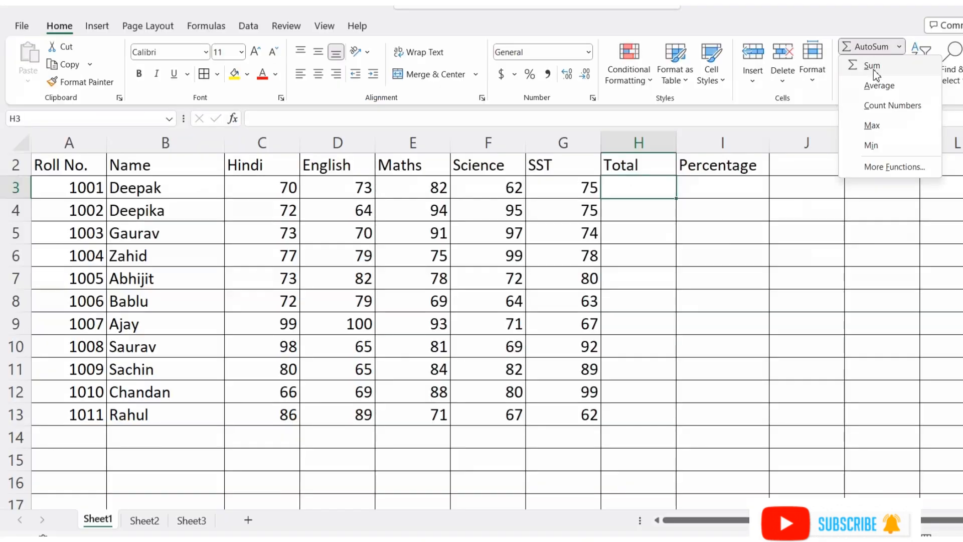
pyautogui.click(651, 134)
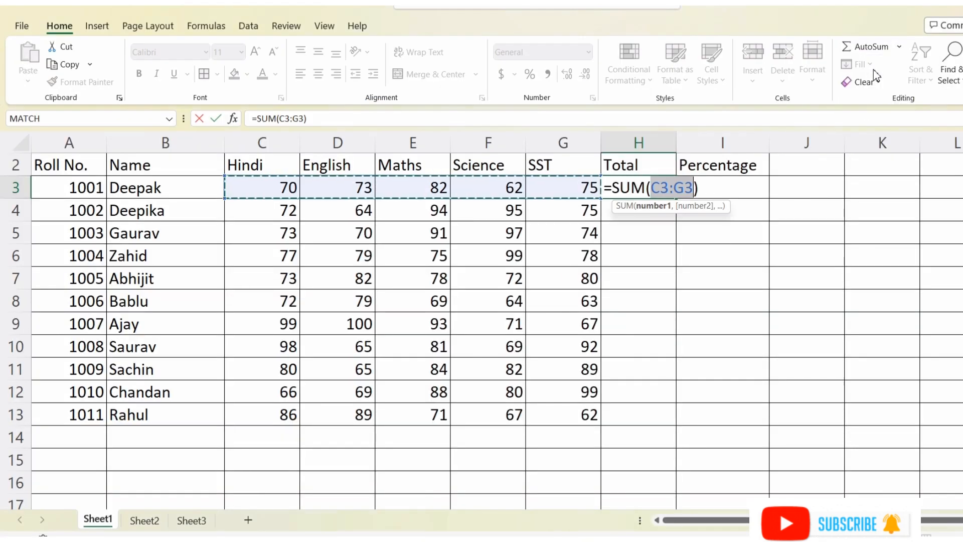
pyautogui.press('Return')
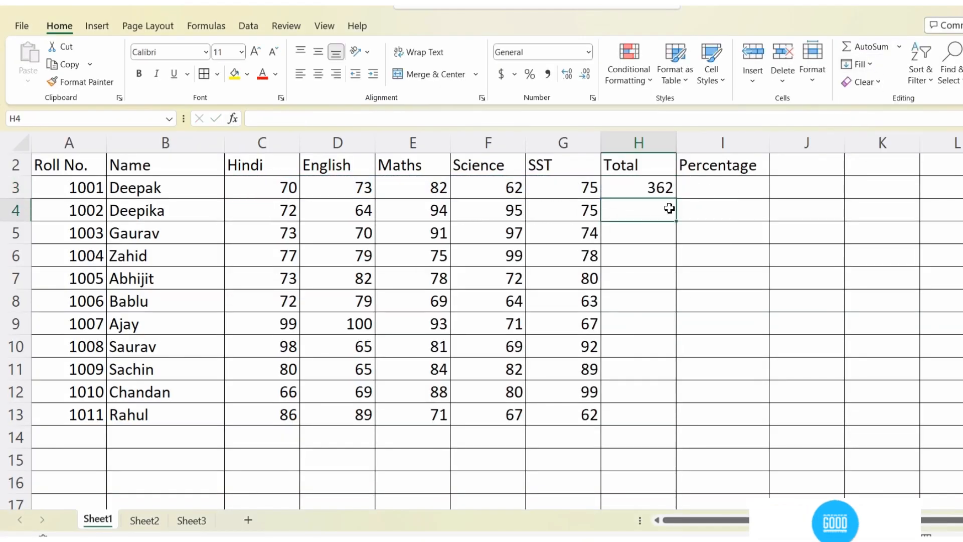
pyautogui.click(648, 190)
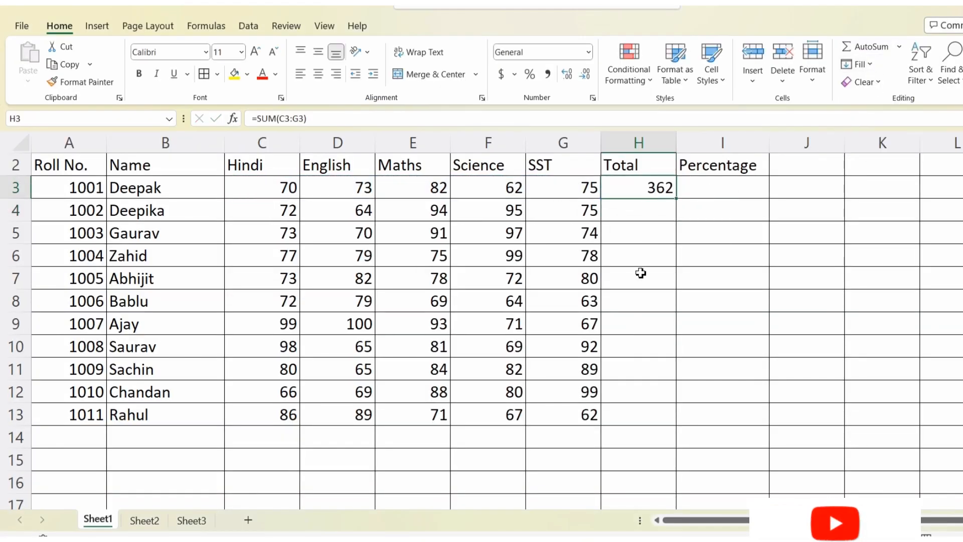
# Sum C4:G4 in H4 with AutoSum and fill the total formula down to H13.
pyautogui.click(632, 213)
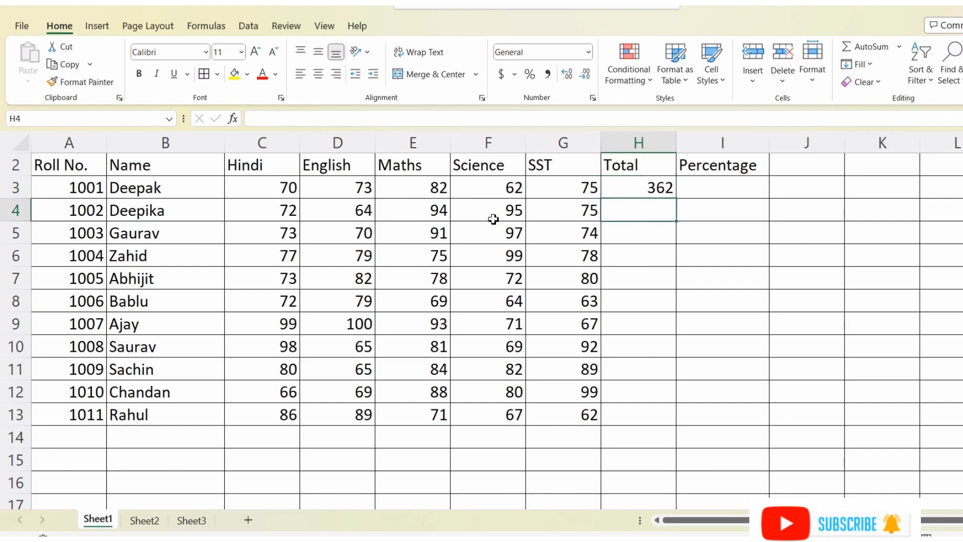
pyautogui.click(898, 46)
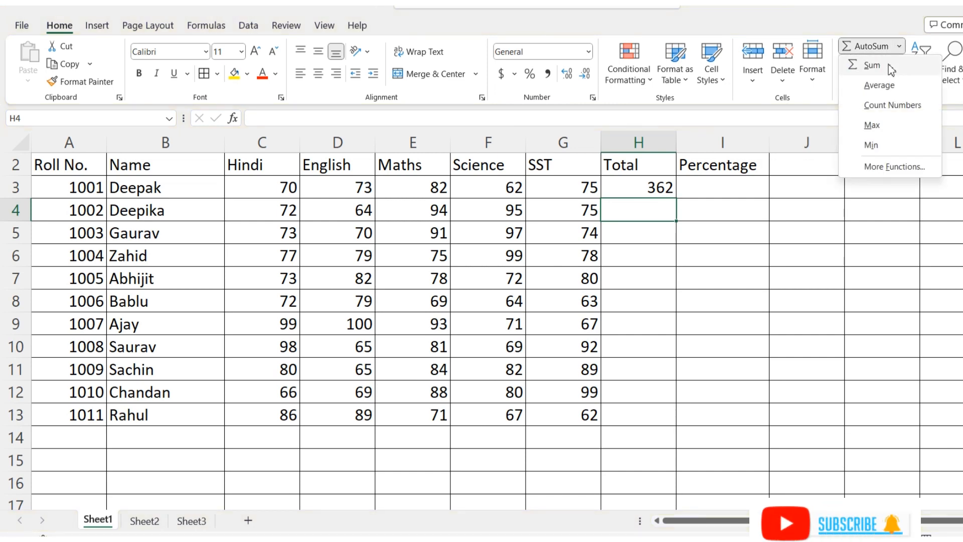
pyautogui.click(873, 66)
pyautogui.press('Return')
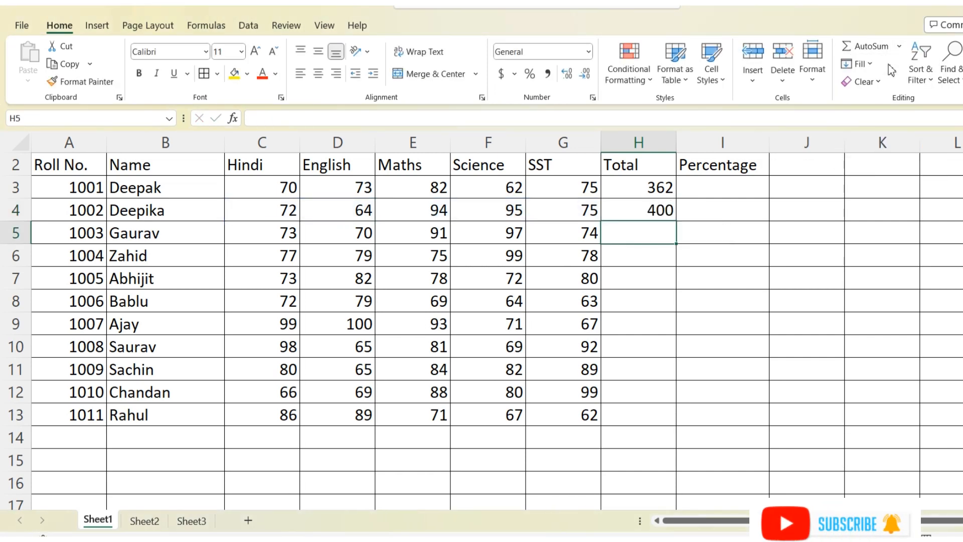
pyautogui.click(670, 209)
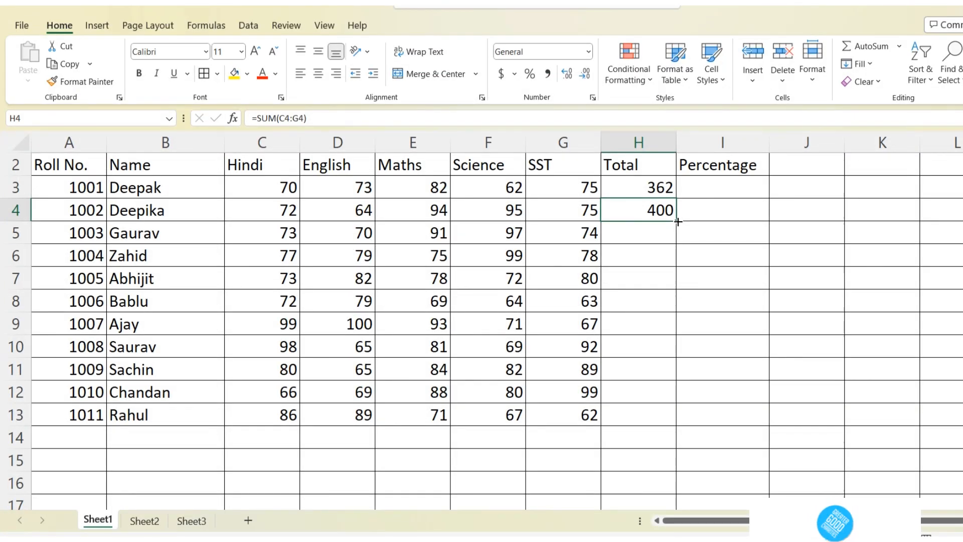
pyautogui.moveTo(677, 221); pyautogui.dragTo(656, 414)
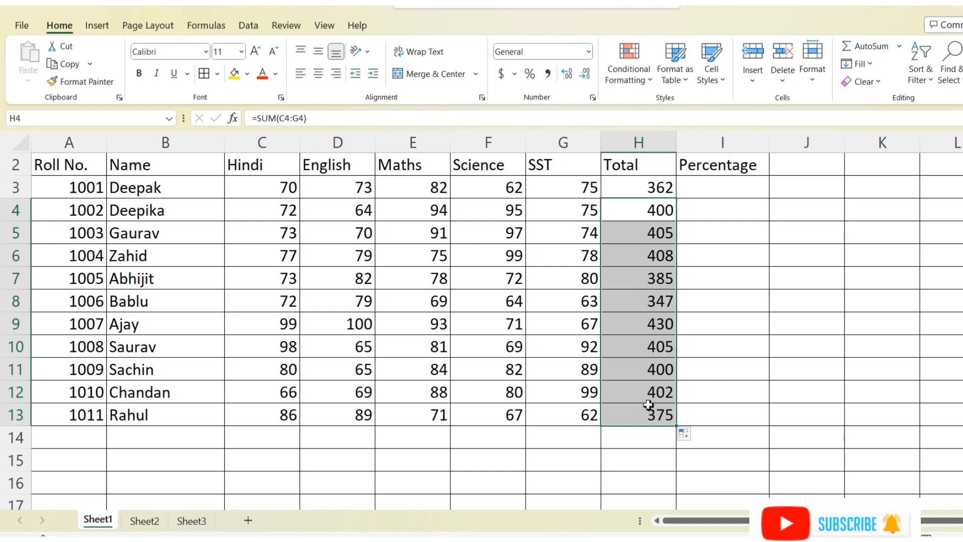
# Compare the last student's marks in C13:G13 with the total formula in H13.
pyautogui.moveTo(303, 415); pyautogui.dragTo(566, 423)
pyautogui.click(566, 423)
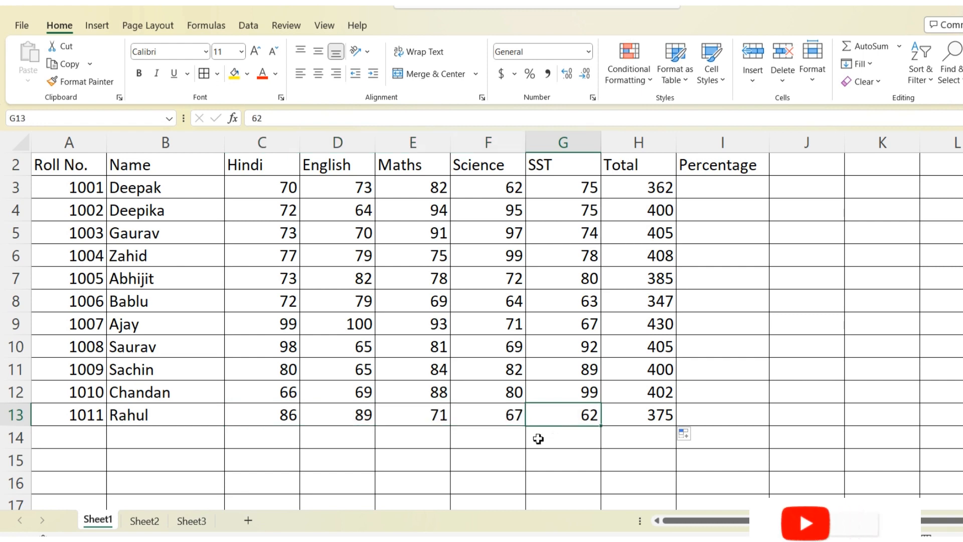
pyautogui.click(288, 413)
pyautogui.moveTo(318, 413); pyautogui.dragTo(567, 413)
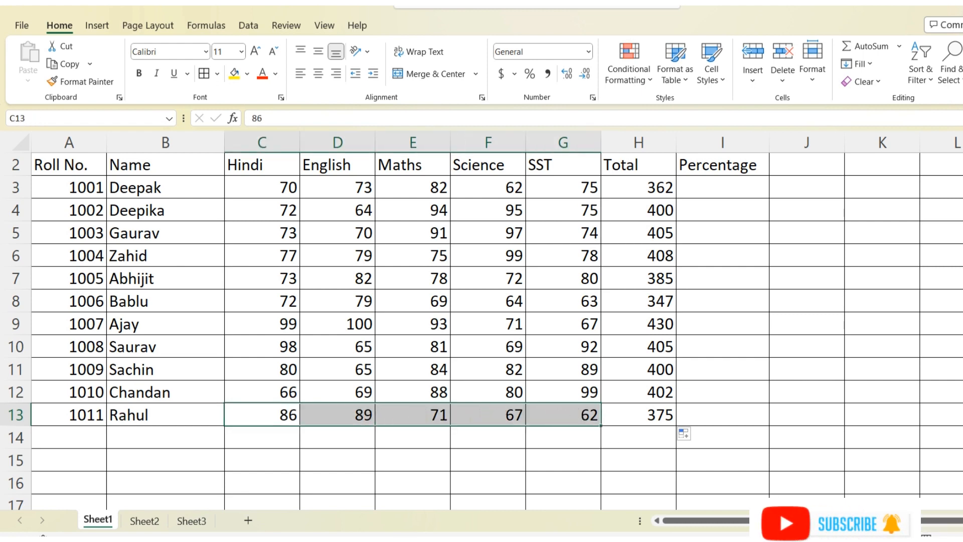
pyautogui.click(668, 419)
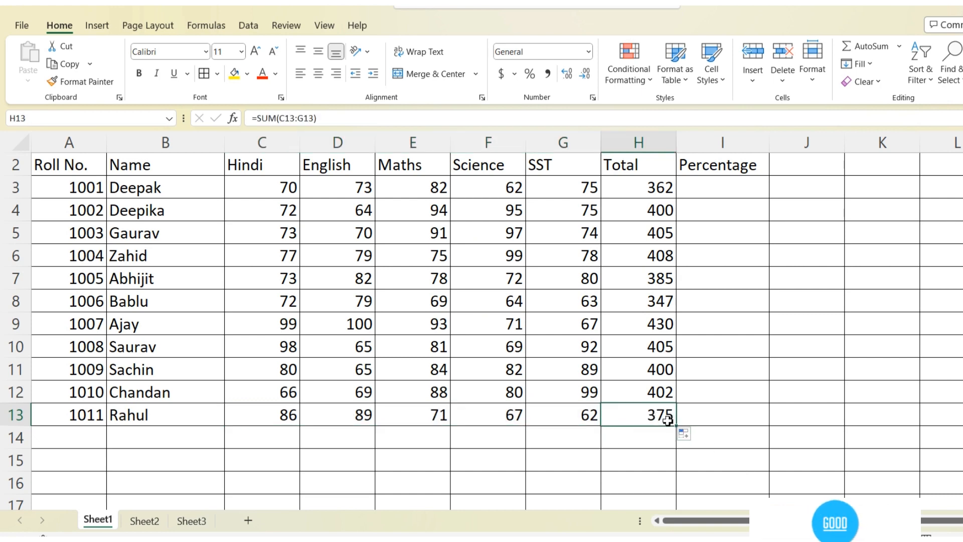
# Enter the percentage formula =H3/5 in I3 and fill it down to I13.
pyautogui.click(724, 186)
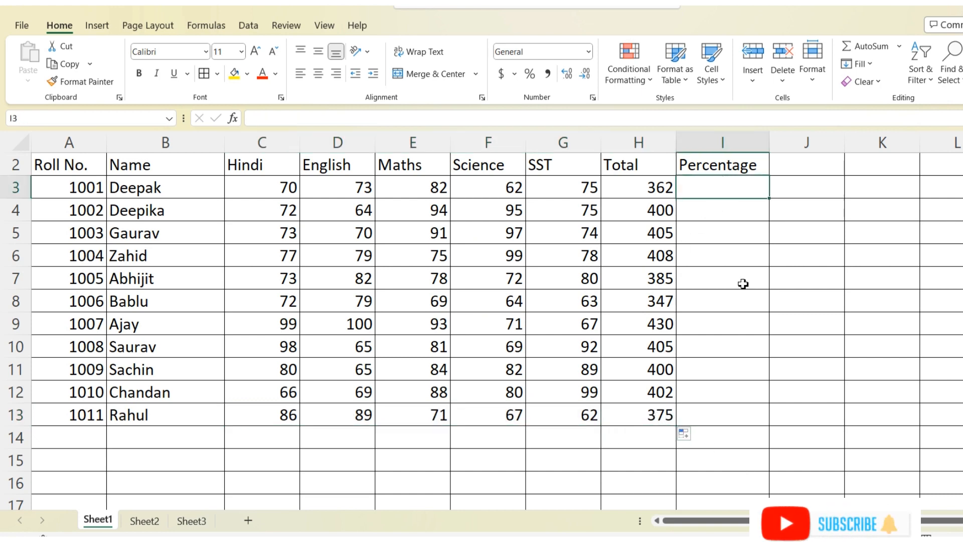
pyautogui.write('=')
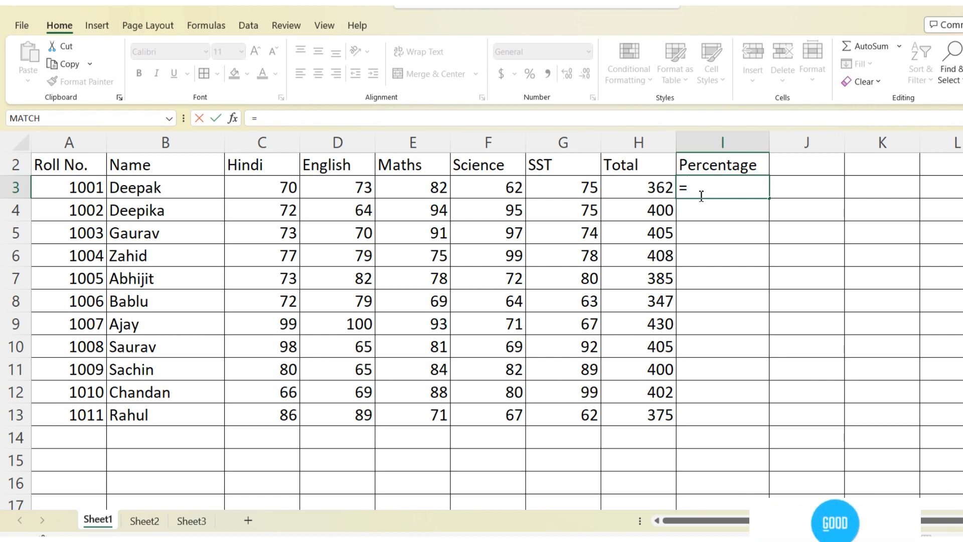
pyautogui.click(646, 189)
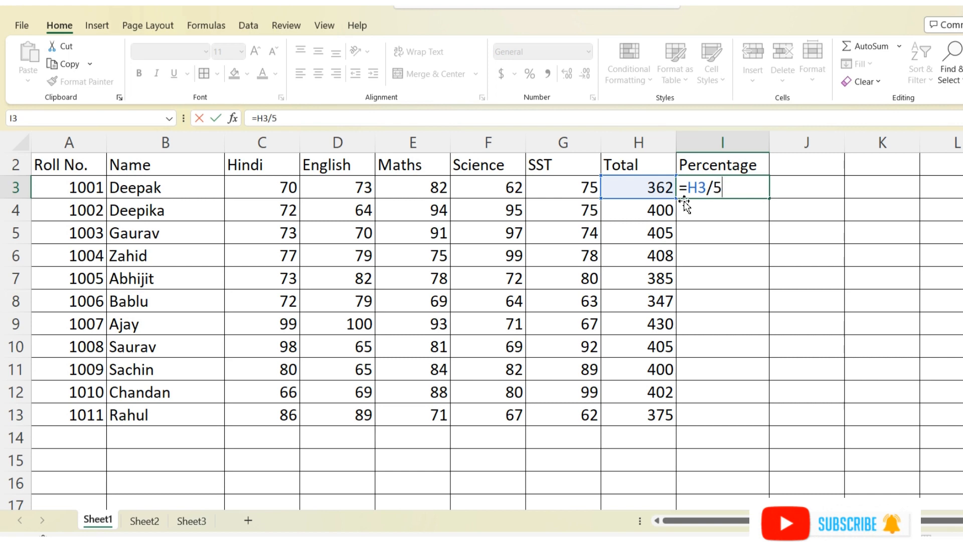
pyautogui.hotkey('ctrl', 'Return')
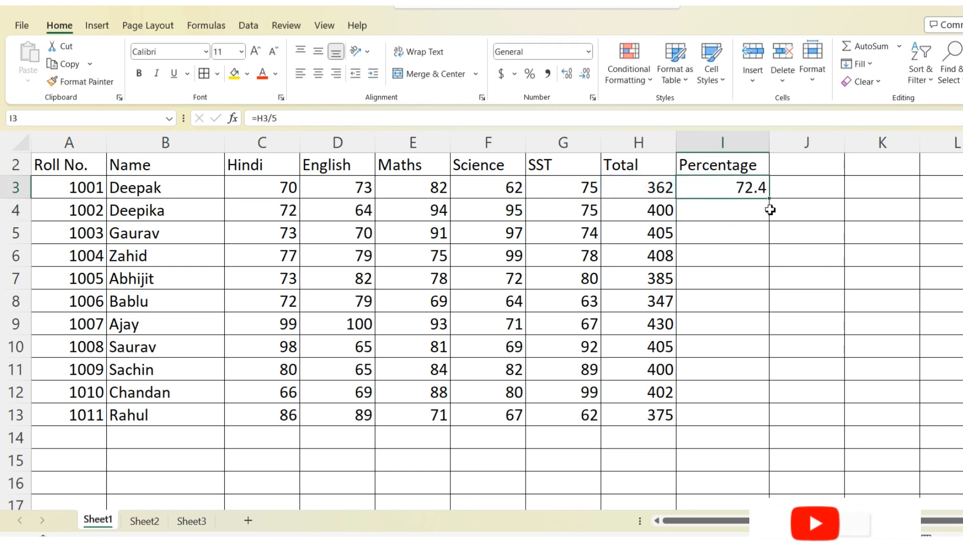
pyautogui.moveTo(771, 199); pyautogui.dragTo(797, 420)
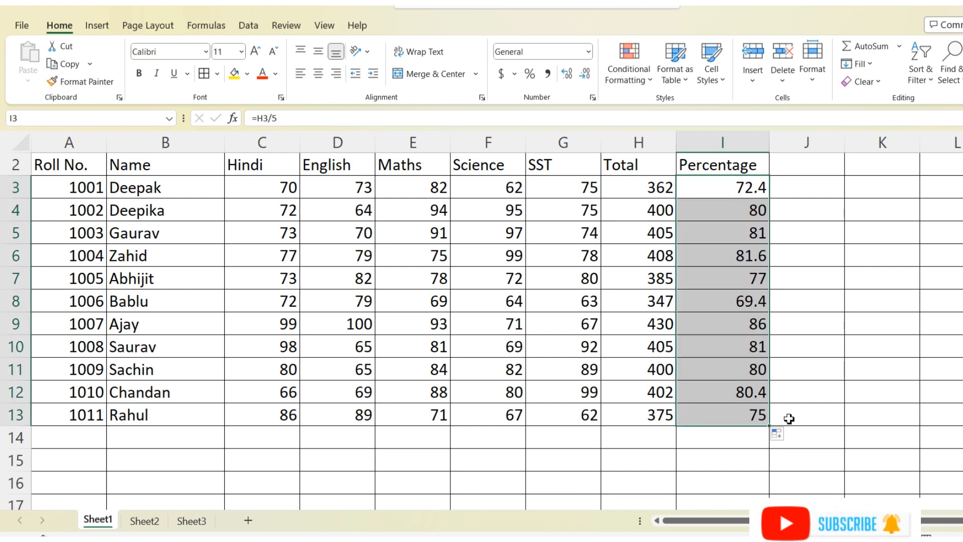
pyautogui.click(465, 387)
pyautogui.moveTo(70, 165); pyautogui.dragTo(741, 414)
pyautogui.click(422, 266)
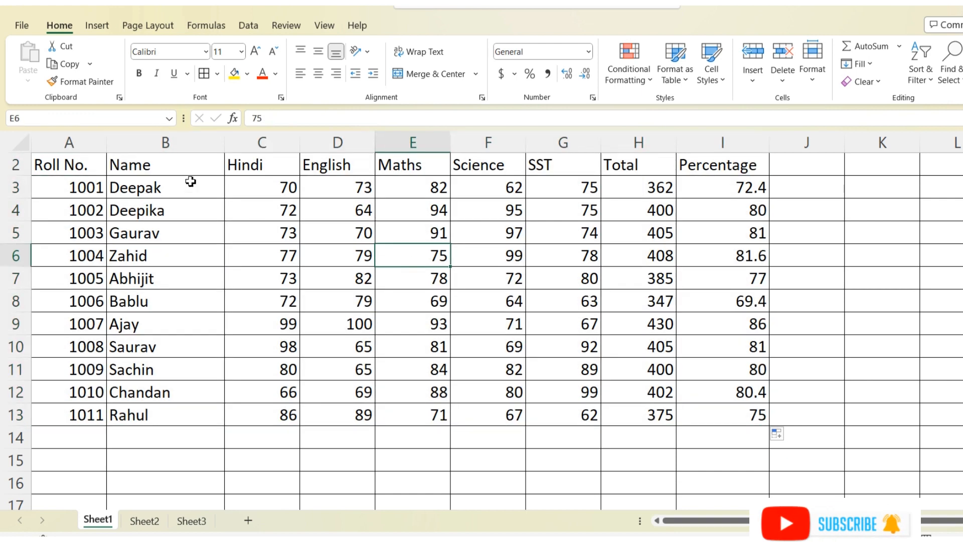
# Center the contents of the roll number column A and of columns C through I horizontally.
pyautogui.scroll(1, 226, 207)
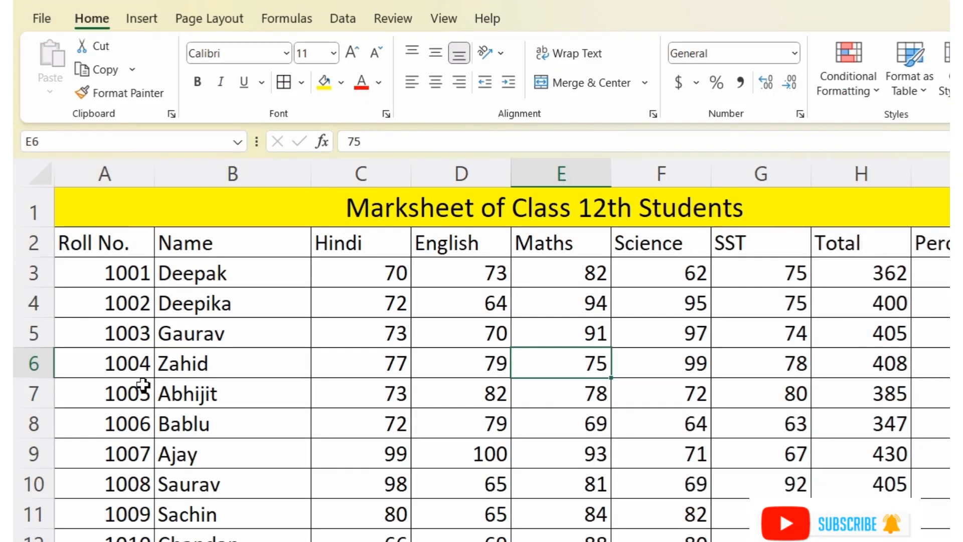
pyautogui.click(121, 174)
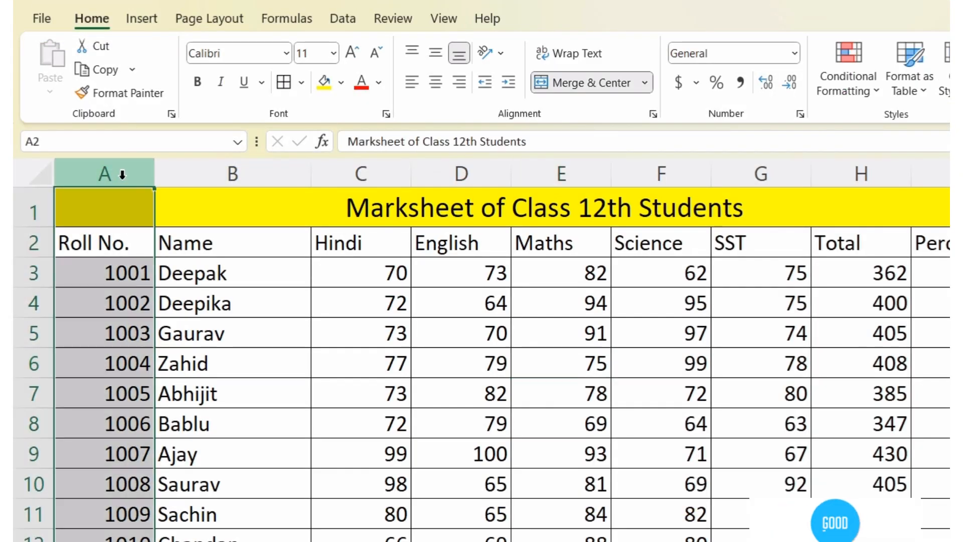
pyautogui.click(435, 90)
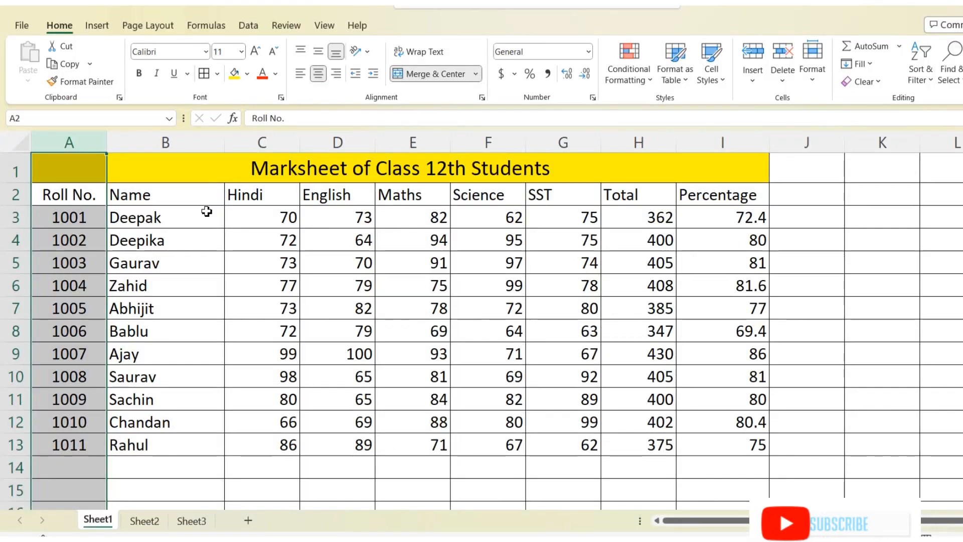
pyautogui.moveTo(271, 145); pyautogui.dragTo(718, 143)
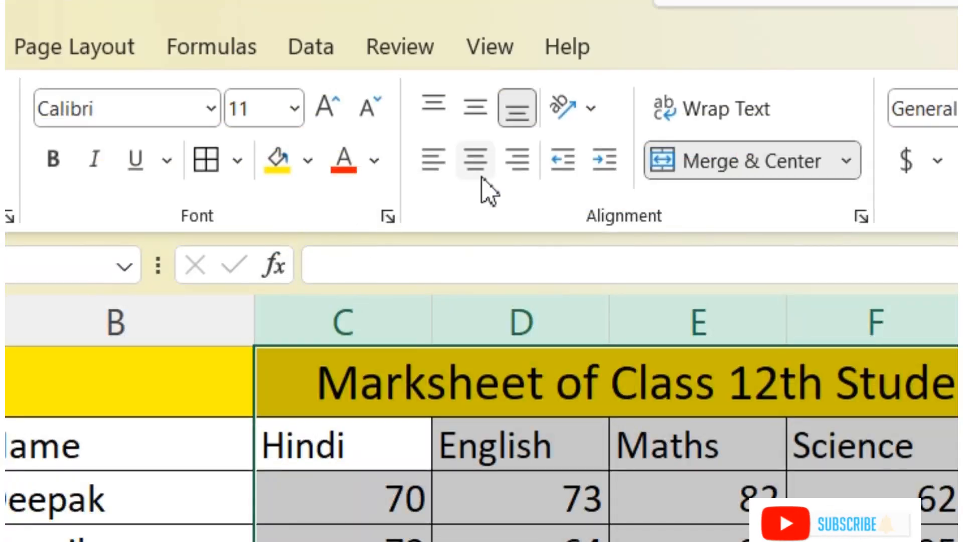
pyautogui.click(482, 169)
pyautogui.click(741, 371)
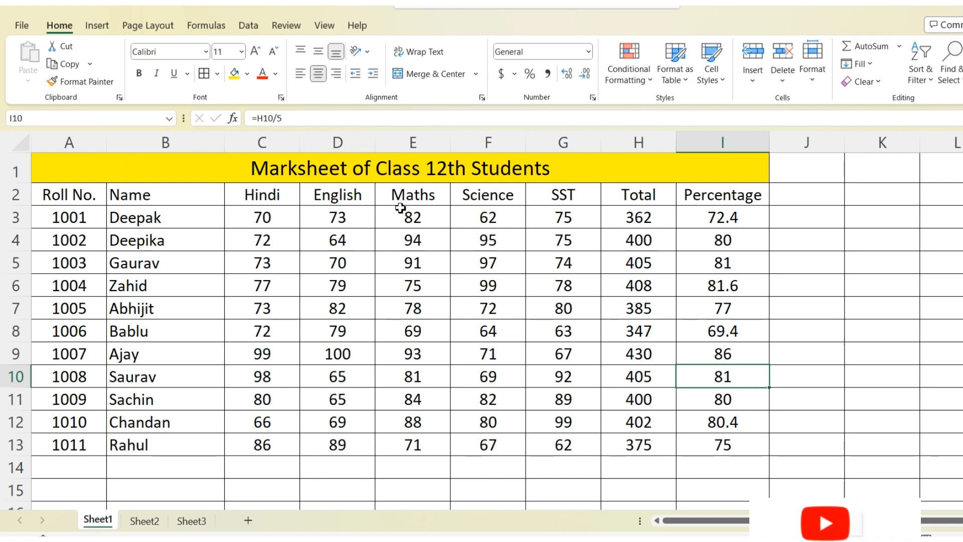
pyautogui.click(342, 163)
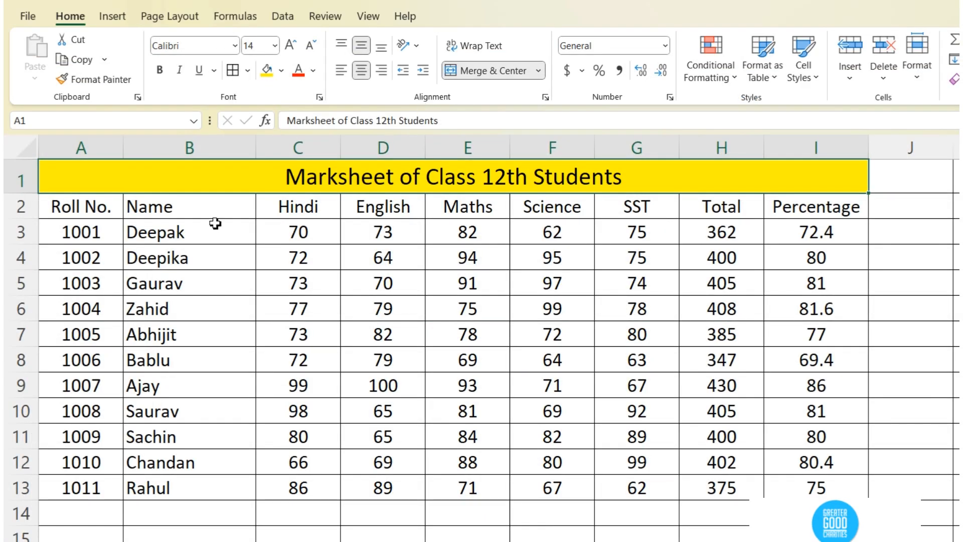
pyautogui.click(216, 224)
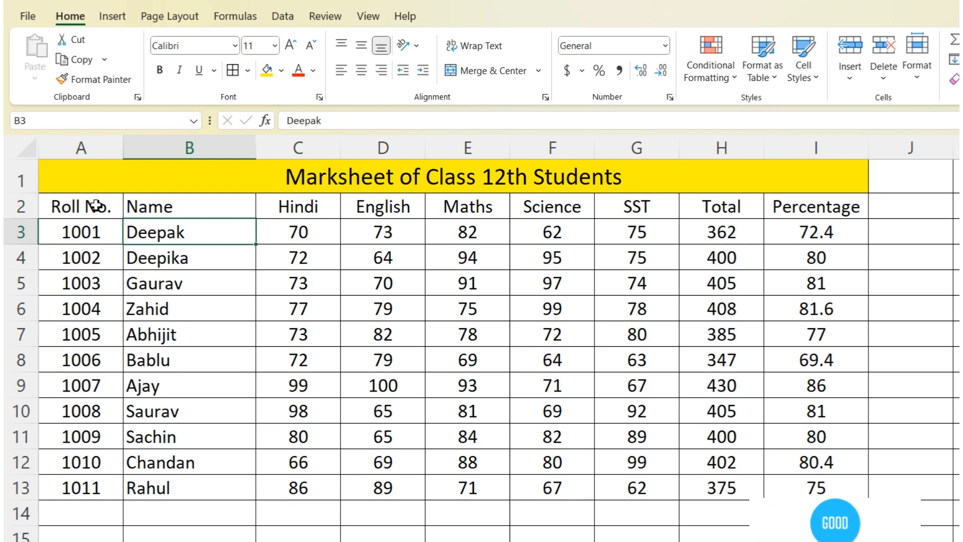
pyautogui.moveTo(91, 235); pyautogui.dragTo(803, 491)
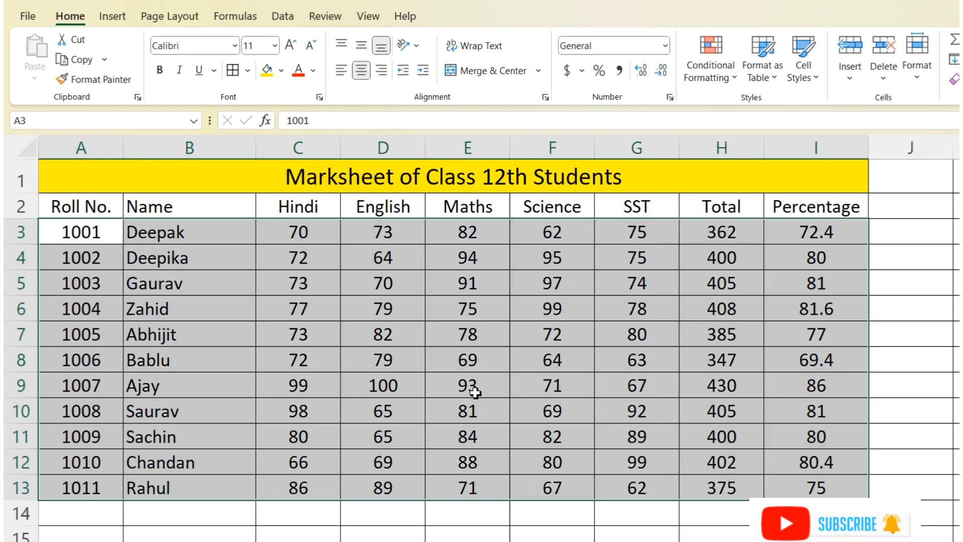
pyautogui.click(296, 203)
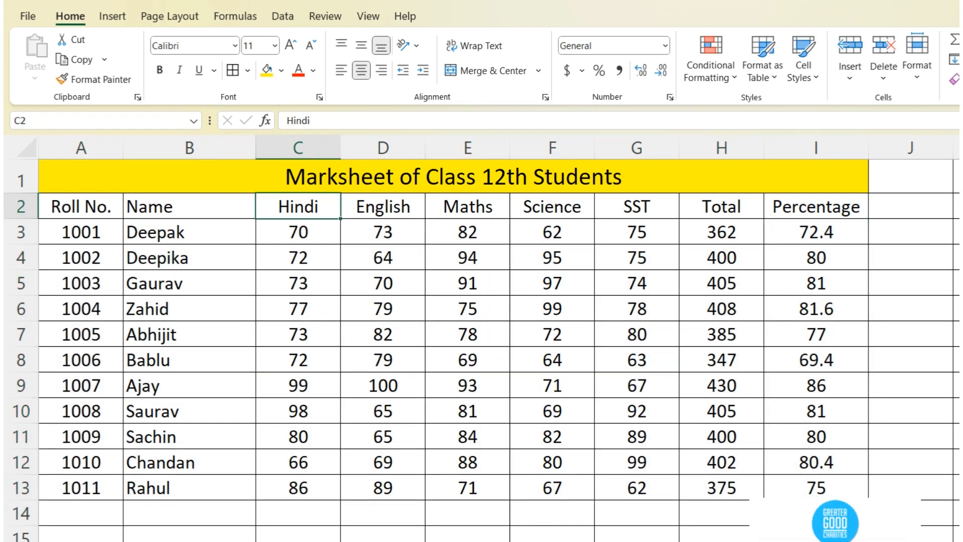